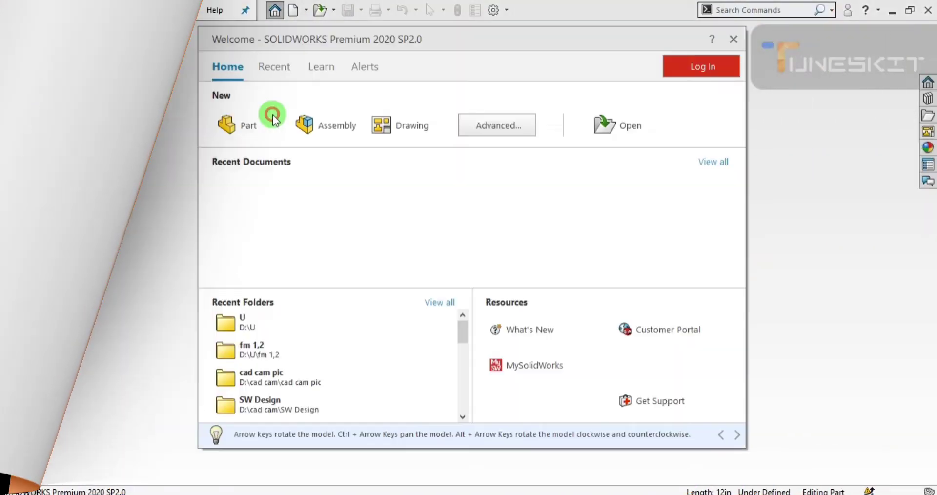
Step: Create a new part document and select the Front Plane for sketching
{"action": "left_click", "coordinate": [272, 117]}
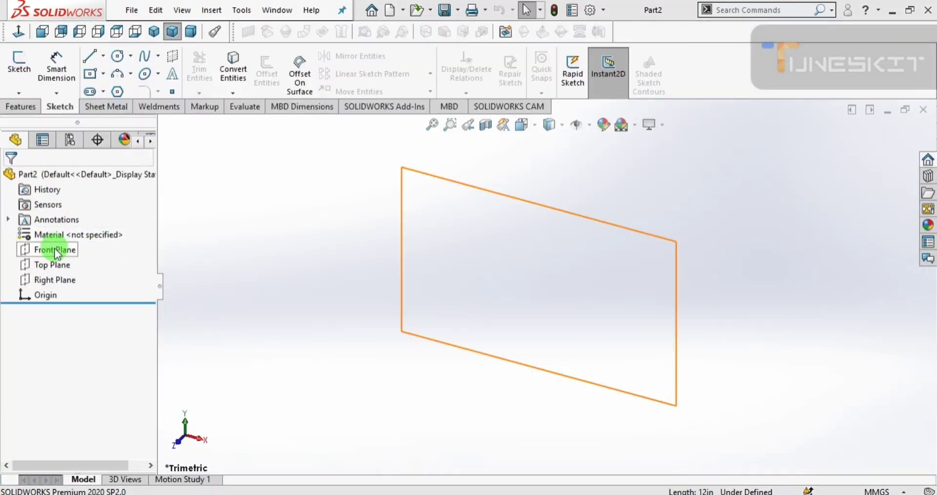
{"action": "left_click", "coordinate": [45, 249]}
Step: Start a sketch on the Front Plane and draw a circle centred on the origin
{"action": "left_click", "coordinate": [70, 236]}
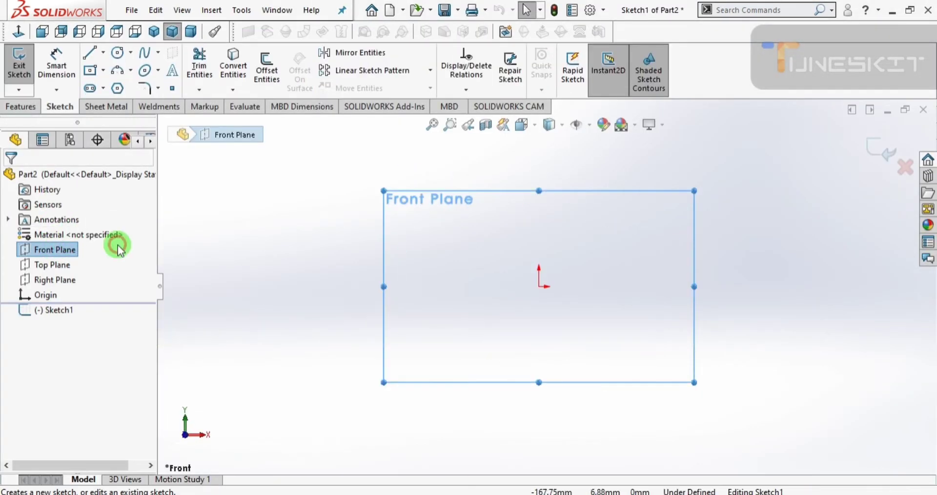
{"action": "left_click", "coordinate": [117, 52]}
{"action": "left_click", "coordinate": [539, 287]}
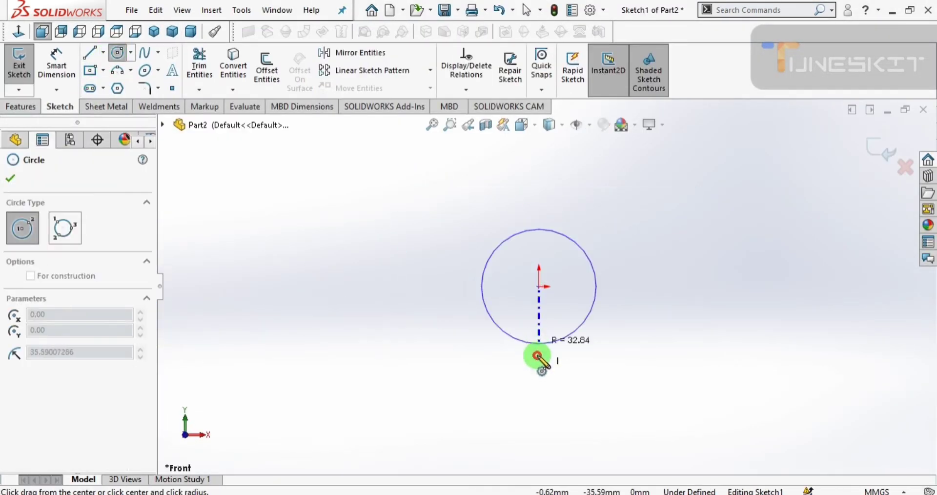
{"action": "left_click", "coordinate": [539, 357]}
Step: Dimension the circle's diameter as 20
{"action": "right_click_drag", "start_coordinate": [558, 383], "coordinate": [613, 293]}
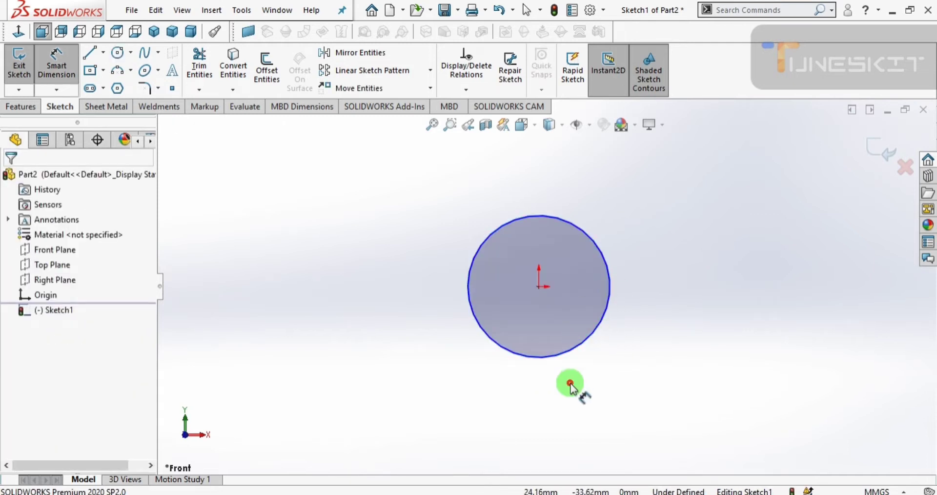
{"action": "left_click", "coordinate": [567, 352]}
{"action": "left_click", "coordinate": [549, 416]}
{"action": "type", "text": "20"}
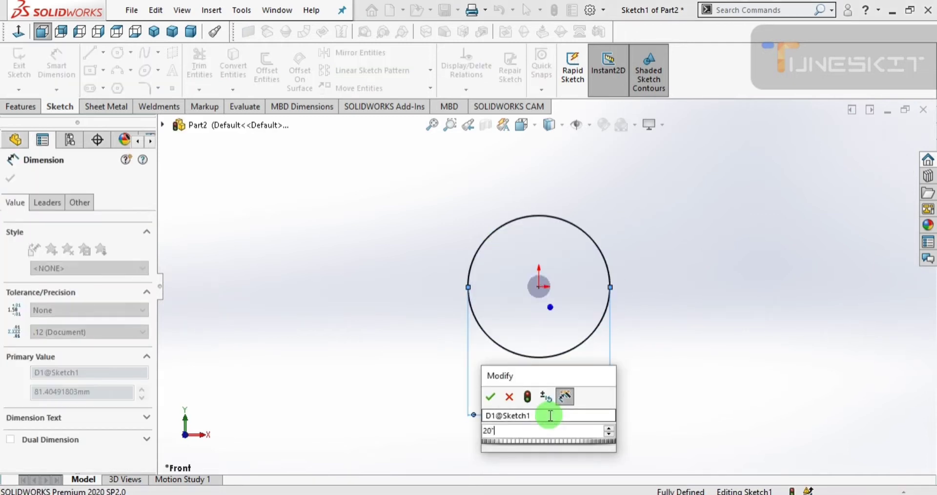
{"action": "key", "text": "Return"}
Step: Switch the document unit system to IPS (inches)
{"action": "left_click", "coordinate": [877, 491]}
{"action": "left_click", "coordinate": [790, 454]}
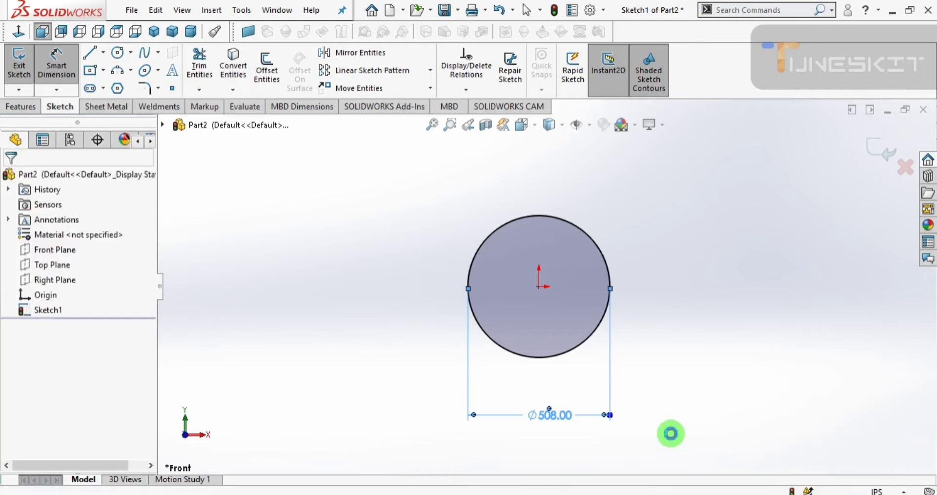
{"action": "right_click_drag", "start_coordinate": [670, 433], "coordinate": [601, 368]}
{"action": "left_click", "coordinate": [580, 342]}
{"action": "left_click", "coordinate": [621, 280]}
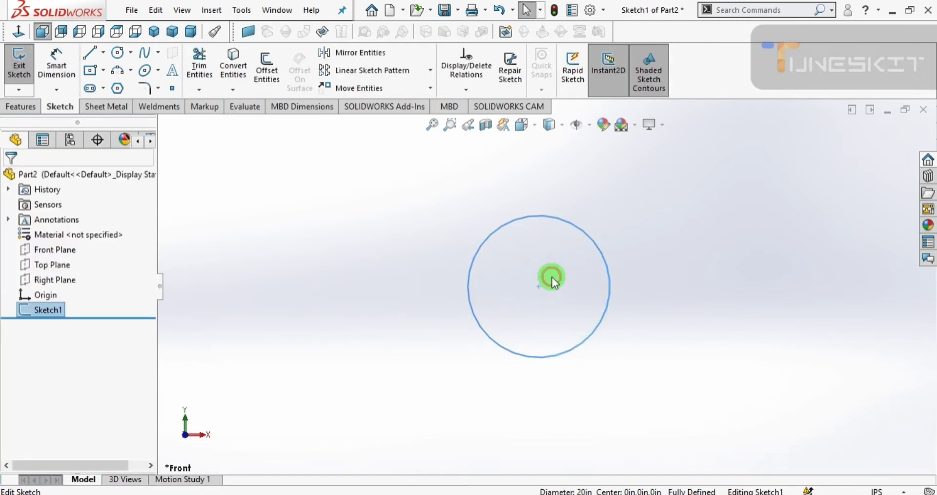
Step: Draw vertical lines up from both sides of the circle, joined by a top line
{"action": "key", "text": "l"}
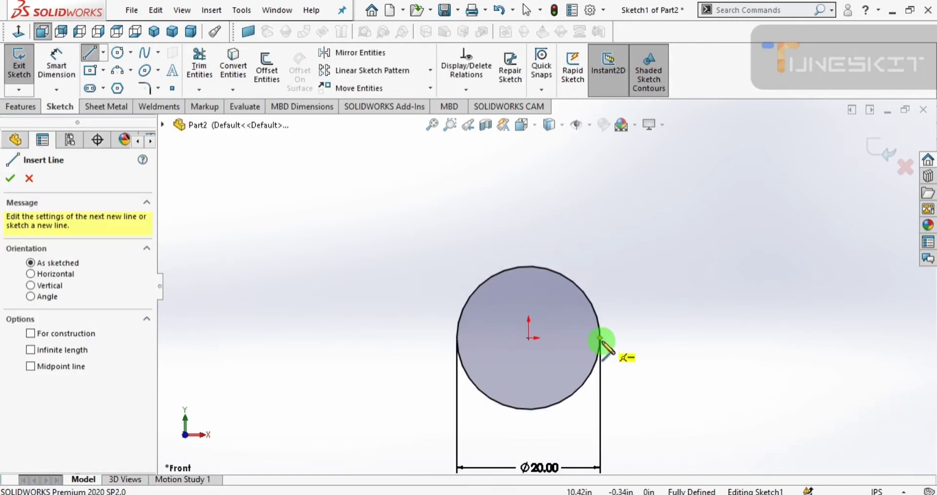
{"action": "left_click", "coordinate": [600, 337]}
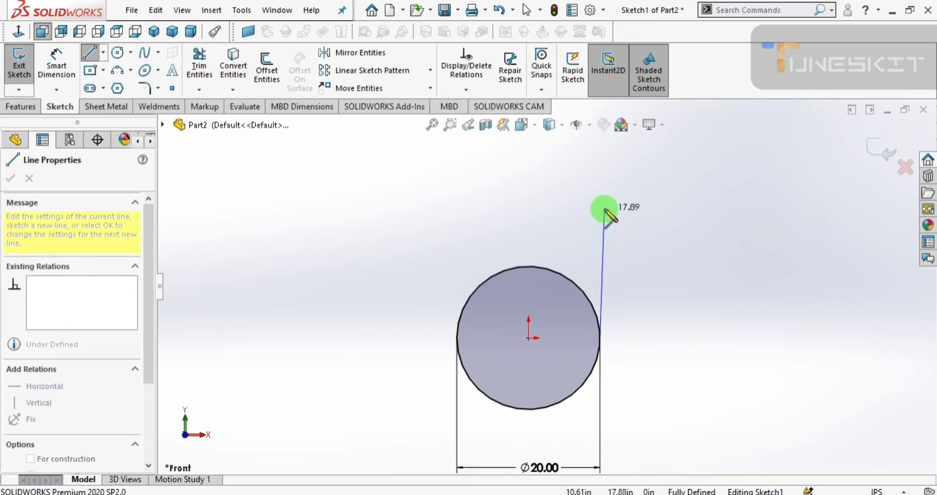
{"action": "left_click", "coordinate": [601, 197]}
{"action": "key", "text": "Escape"}
{"action": "key", "text": "l"}
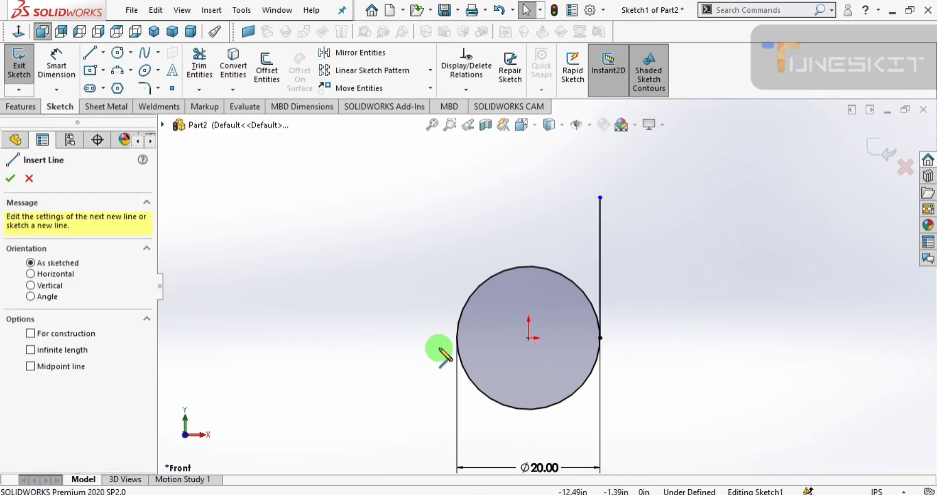
{"action": "left_click", "coordinate": [457, 336]}
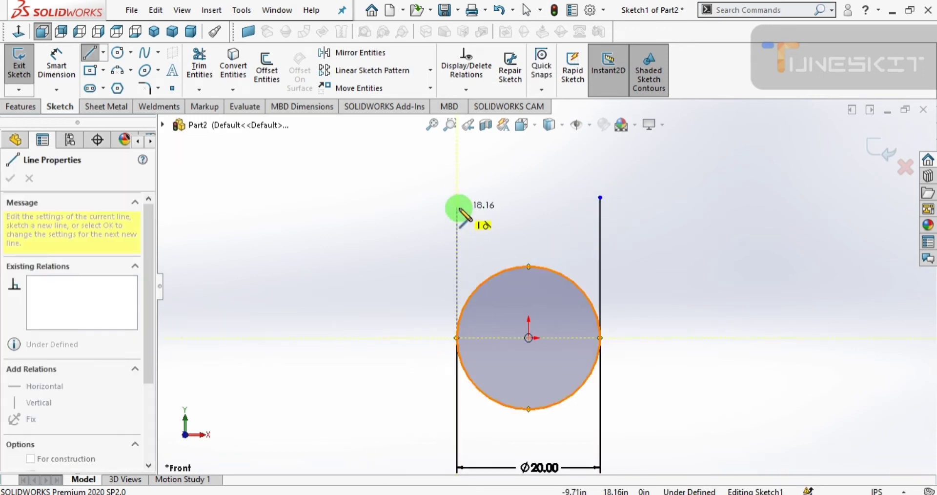
{"action": "left_click", "coordinate": [457, 197]}
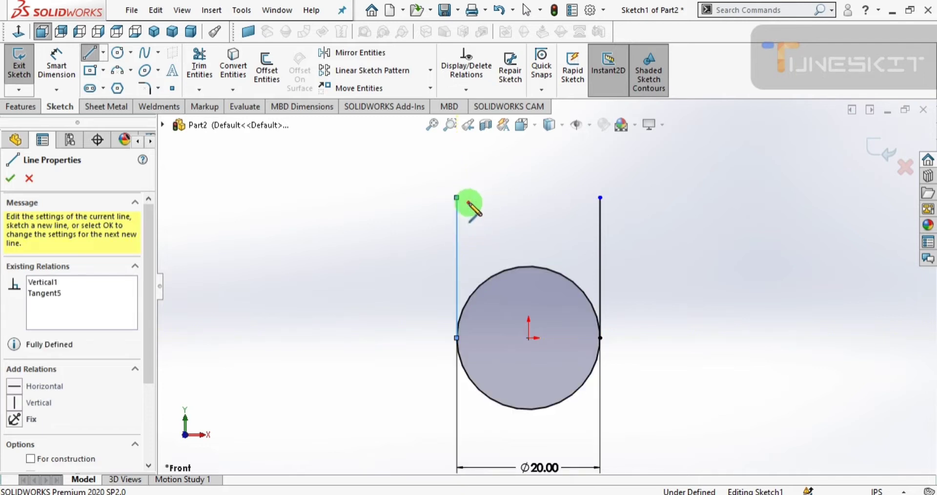
{"action": "left_click", "coordinate": [600, 197]}
{"action": "double_click", "coordinate": [662, 271]}
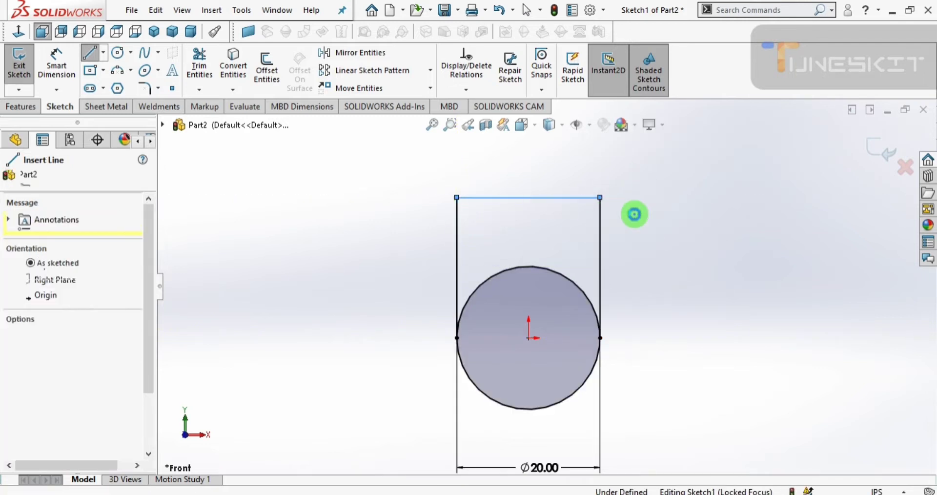
Step: Dimension the right vertical line to 12.00 high
{"action": "right_click_drag", "start_coordinate": [632, 213], "coordinate": [602, 251]}
{"action": "left_click", "coordinate": [601, 251]}
{"action": "left_click", "coordinate": [647, 254]}
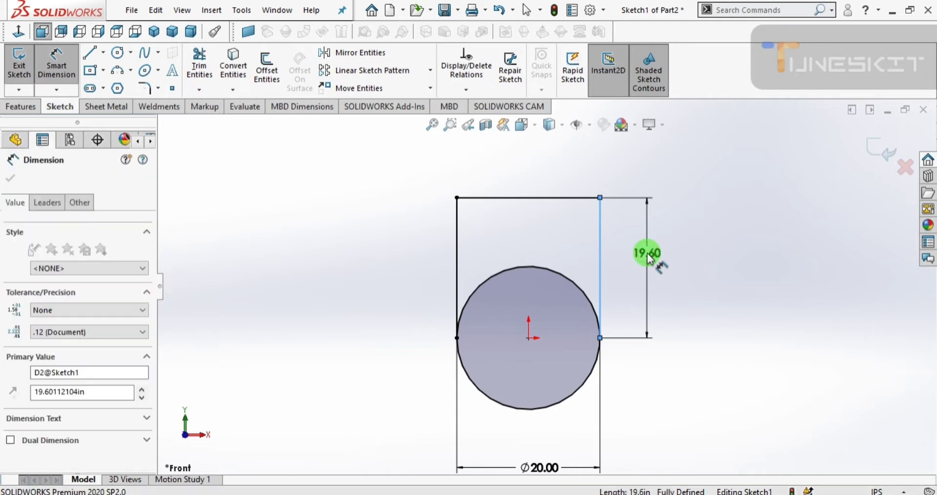
{"action": "type", "text": "12"}
{"action": "key", "text": "Return"}
{"action": "left_click", "coordinate": [514, 318]}
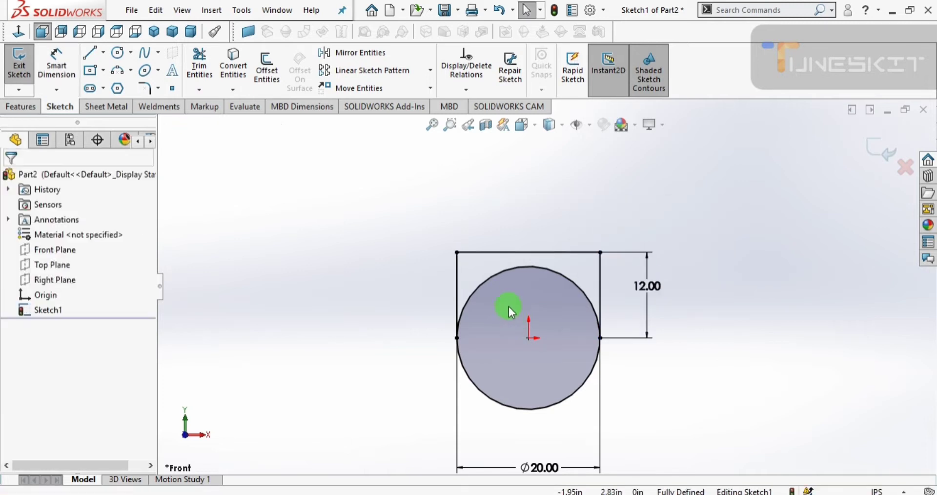
{"action": "scroll", "coordinate": [508, 283], "scroll_direction": "down", "scroll_amount": 3}
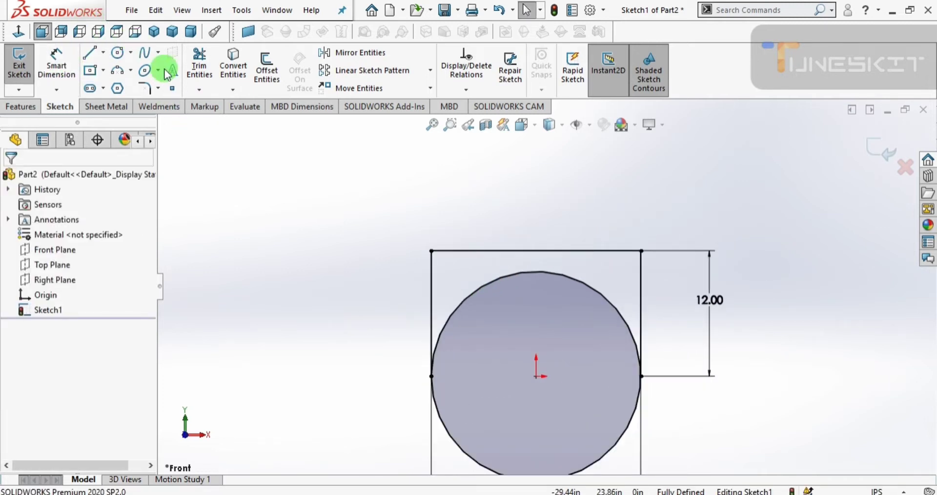
Step: Power-trim the circle's upper arc, leaving a round-bottomed U profile
{"action": "left_click", "coordinate": [199, 64]}
{"action": "left_click_drag", "start_coordinate": [429, 288], "coordinate": [460, 282]}
{"action": "scroll", "coordinate": [590, 366], "scroll_direction": "up", "scroll_amount": 1}
{"action": "scroll", "coordinate": [557, 300], "scroll_direction": "up", "scroll_amount": 1}
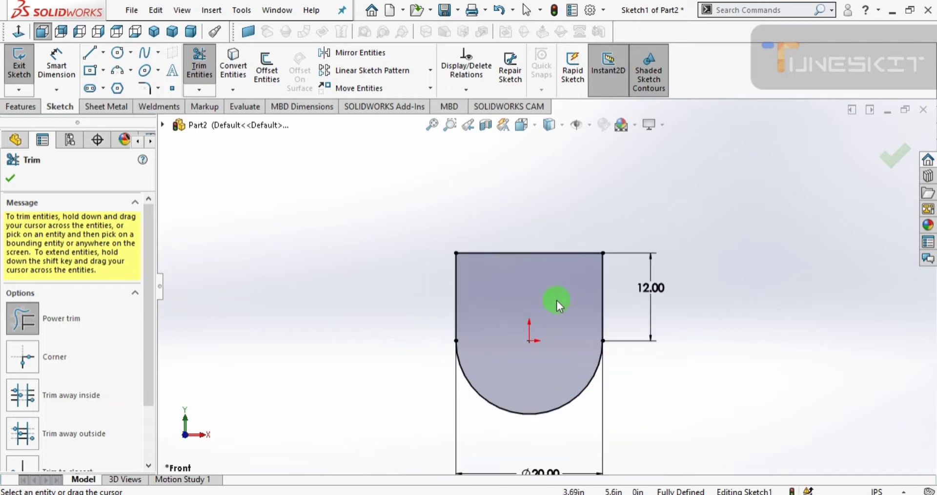
{"action": "scroll", "coordinate": [496, 258], "scroll_direction": "down", "scroll_amount": 1}
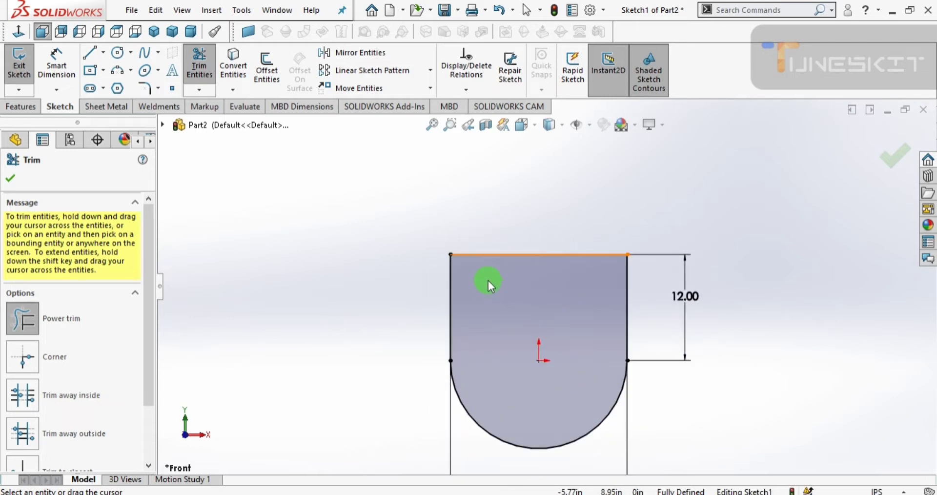
{"action": "scroll", "coordinate": [549, 350], "scroll_direction": "down", "scroll_amount": 2}
{"action": "scroll", "coordinate": [595, 356], "scroll_direction": "down", "scroll_amount": 2}
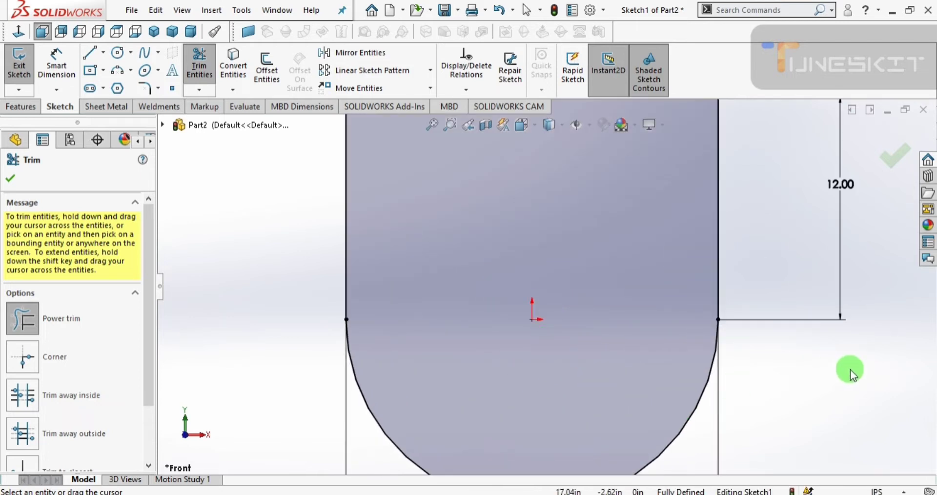
{"action": "right_click_drag", "start_coordinate": [825, 376], "coordinate": [880, 368]}
Step: Draw a small circle at the origin and dimension its diameter to 2.55
{"action": "left_click_drag", "start_coordinate": [532, 320], "coordinate": [541, 352]}
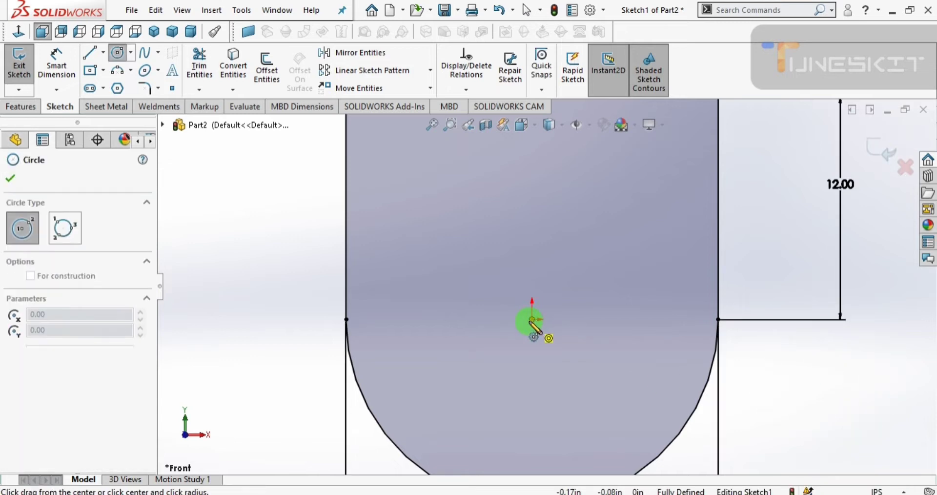
{"action": "right_click_drag", "start_coordinate": [470, 397], "coordinate": [509, 370]}
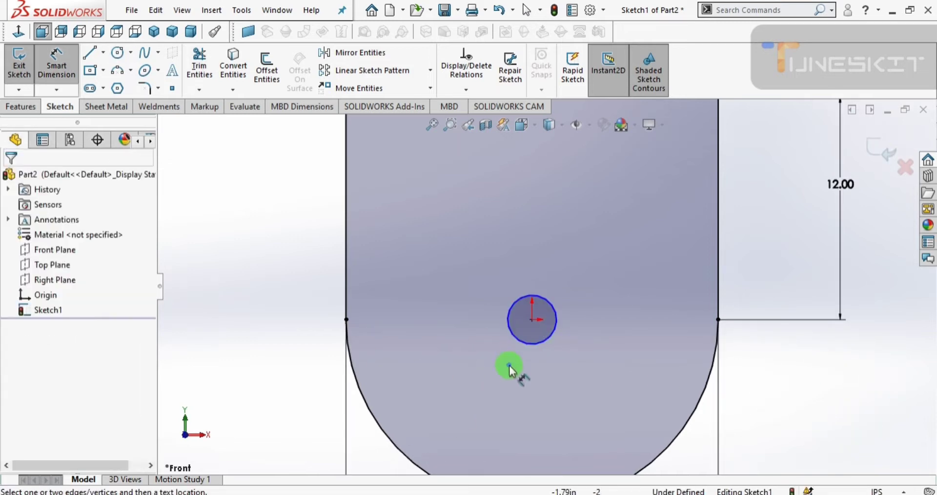
{"action": "left_click", "coordinate": [546, 344]}
{"action": "left_click", "coordinate": [529, 389]}
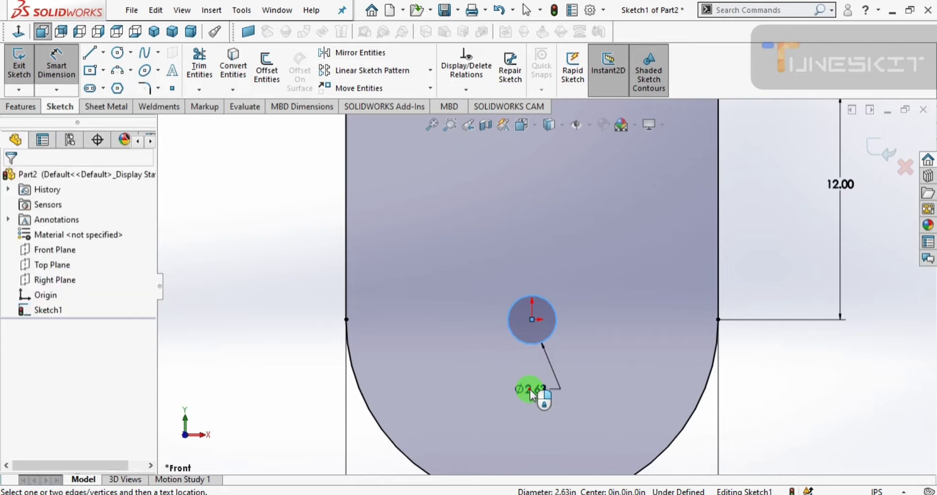
{"action": "type", "text": "2.55"}
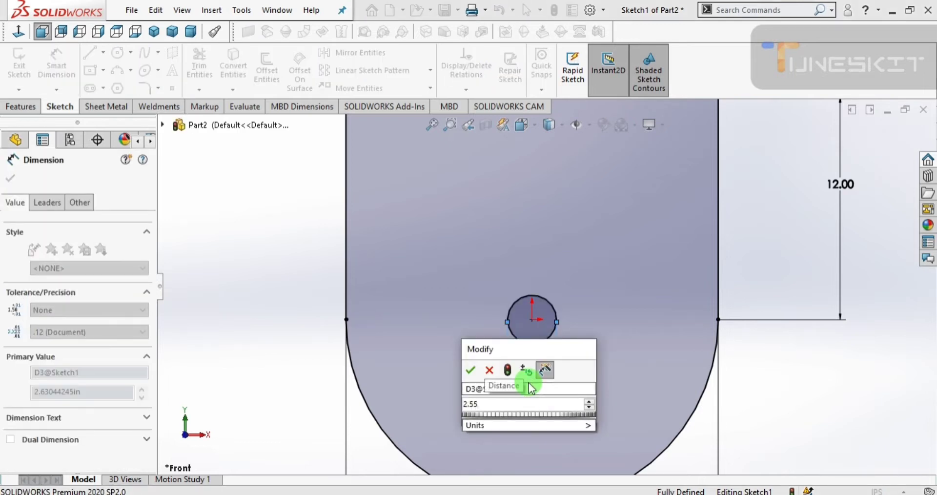
{"action": "key", "text": "Return"}
{"action": "key", "text": "Escape"}
{"action": "scroll", "coordinate": [551, 326], "scroll_direction": "down", "scroll_amount": 2}
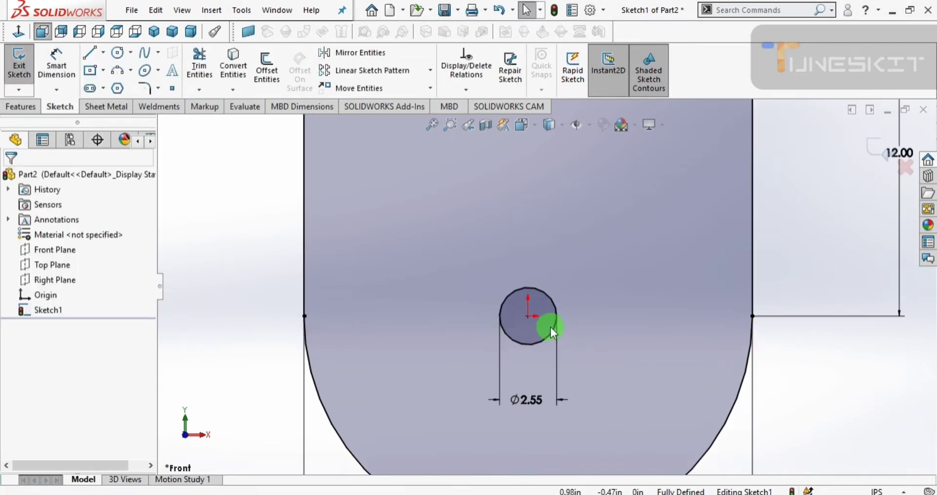
{"action": "scroll", "coordinate": [511, 347], "scroll_direction": "down", "scroll_amount": 2}
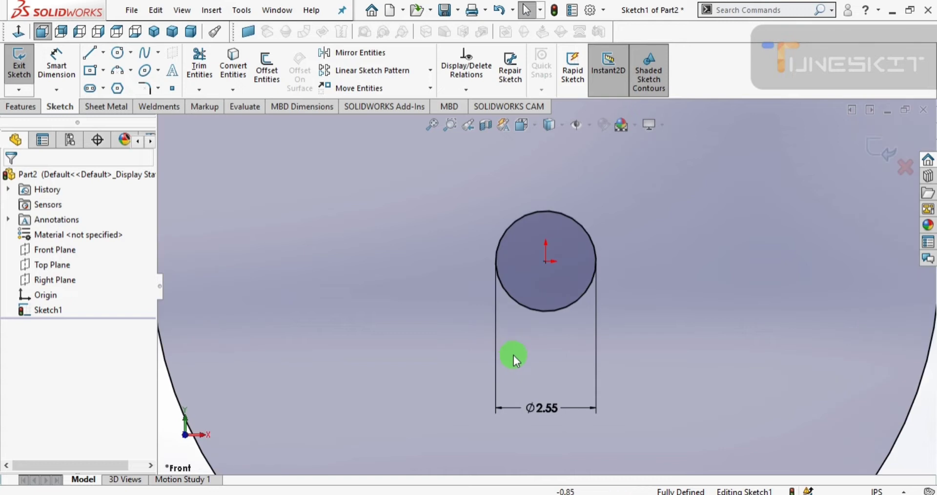
Step: Draw a vertical centerline down from the bottom of the Ø2.55 circle
{"action": "left_click", "coordinate": [102, 54]}
{"action": "left_click", "coordinate": [126, 83]}
{"action": "left_click", "coordinate": [545, 311]}
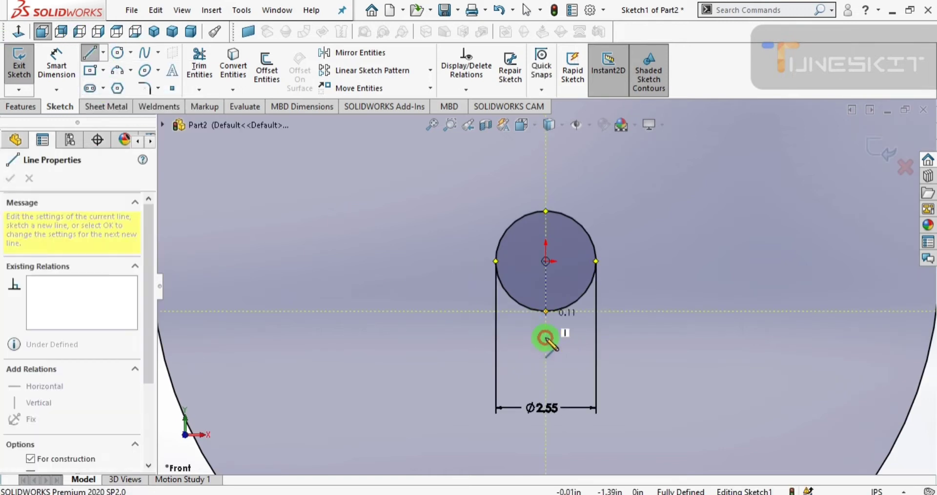
{"action": "key", "text": "Escape"}
Step: Dimension the centerline's length to 1.00
{"action": "key", "text": "d"}
{"action": "left_click", "coordinate": [545, 324]}
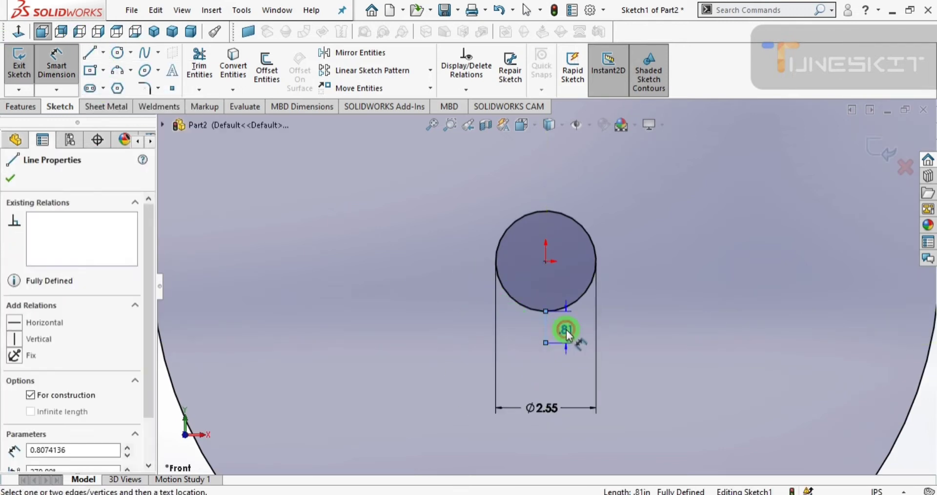
{"action": "left_click", "coordinate": [566, 334]}
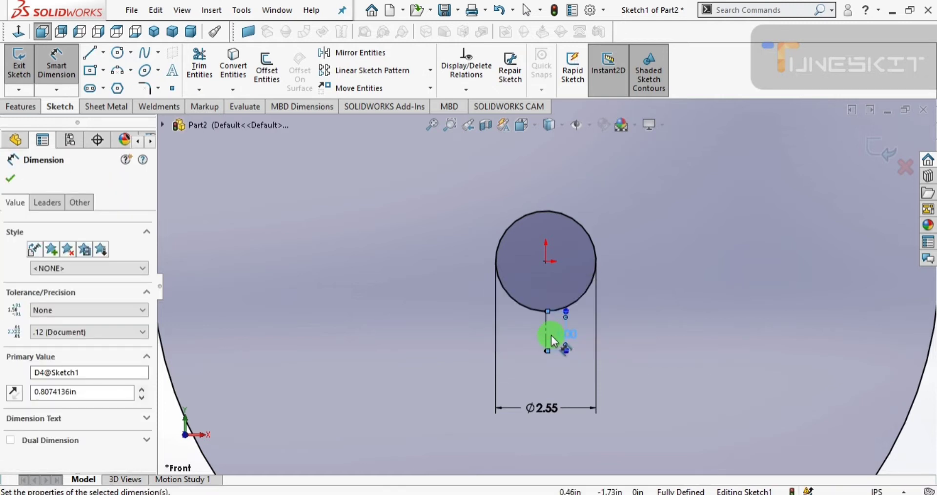
{"action": "type", "text": "1"}
{"action": "key", "text": "Return"}
{"action": "scroll", "coordinate": [549, 333], "scroll_direction": "down", "scroll_amount": 3}
{"action": "left_click", "coordinate": [717, 332]}
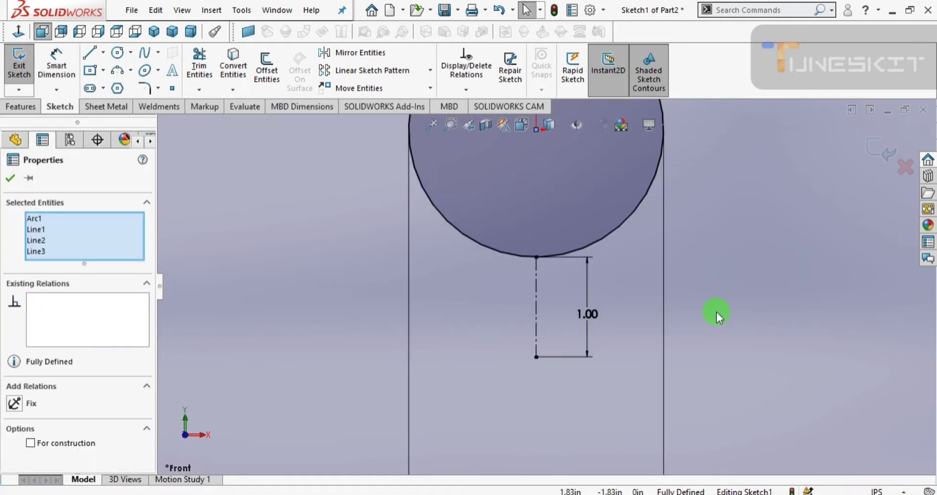
{"action": "left_click", "coordinate": [754, 332]}
{"action": "scroll", "coordinate": [753, 332], "scroll_direction": "up", "scroll_amount": 1}
{"action": "scroll", "coordinate": [748, 318], "scroll_direction": "up", "scroll_amount": 2}
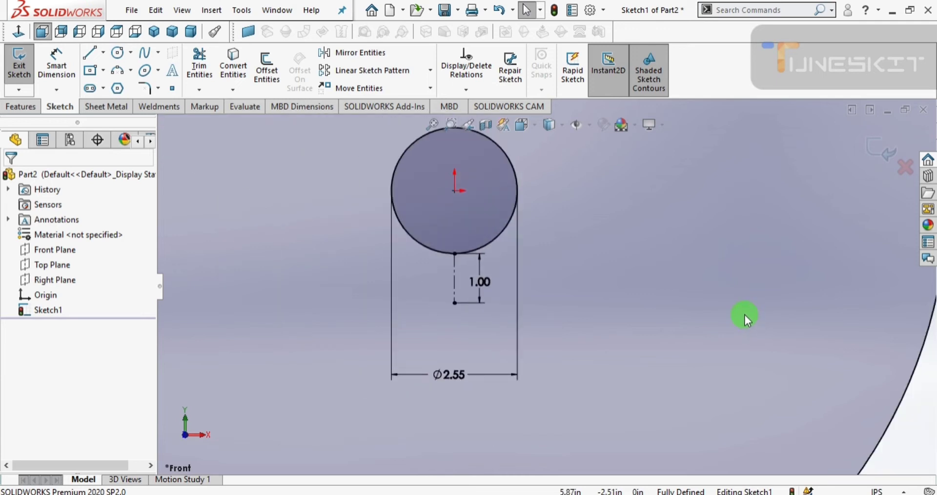
Step: Draw a circle at the centerline's lower end and set its diameter to 10 mm
{"action": "left_click", "coordinate": [120, 55]}
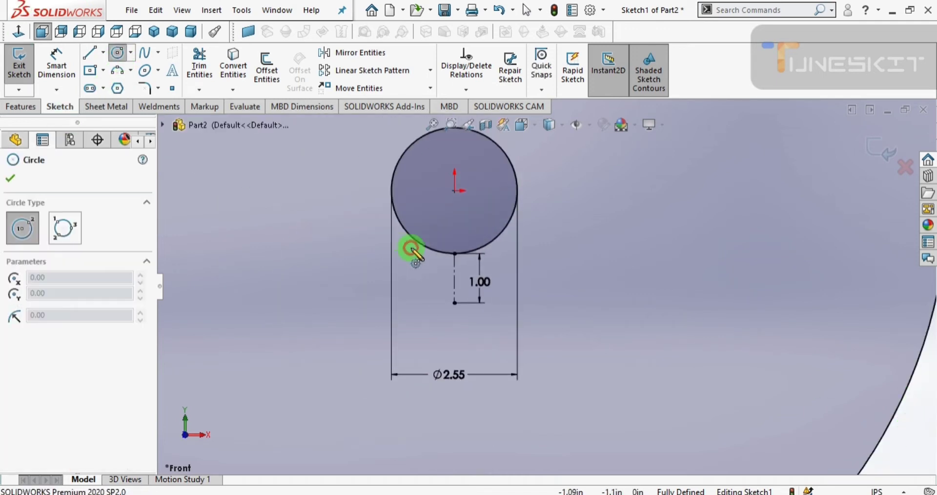
{"action": "left_click", "coordinate": [455, 279]}
{"action": "left_click", "coordinate": [445, 274]}
{"action": "key", "text": "d"}
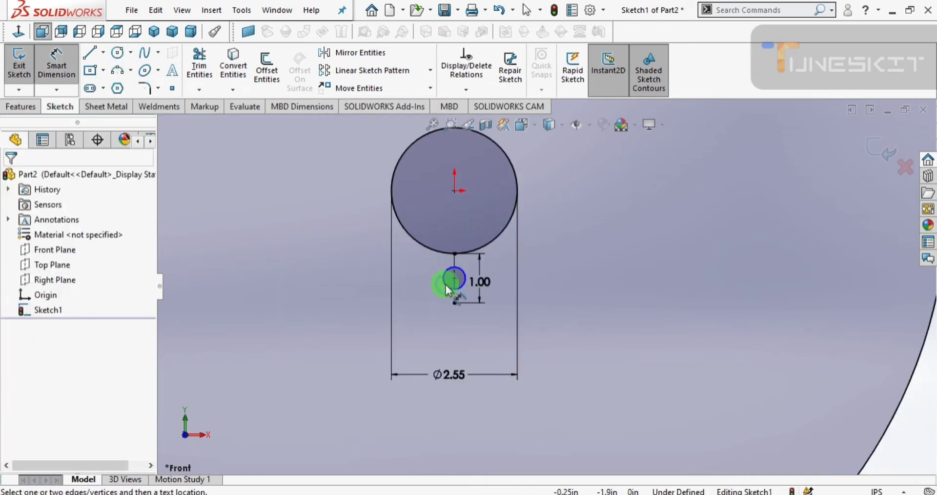
{"action": "left_click", "coordinate": [445, 278]}
{"action": "left_click", "coordinate": [298, 234]}
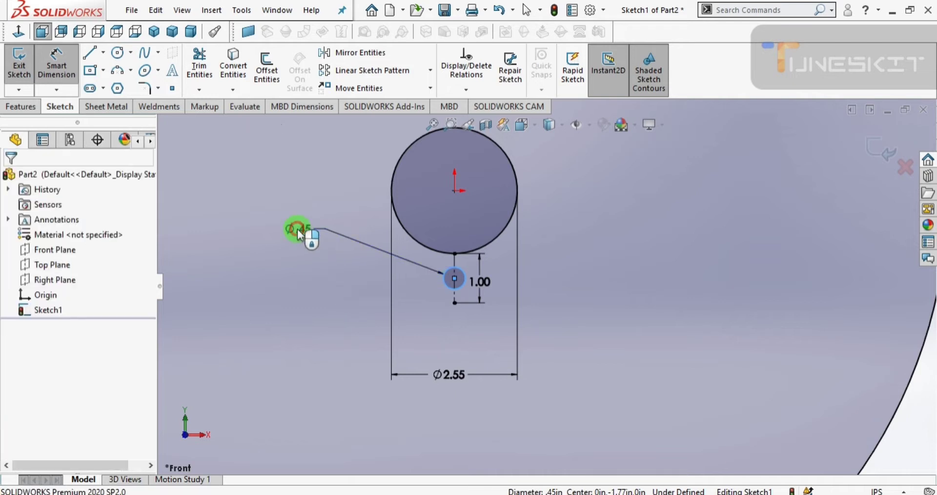
{"action": "type", "text": "10mm"}
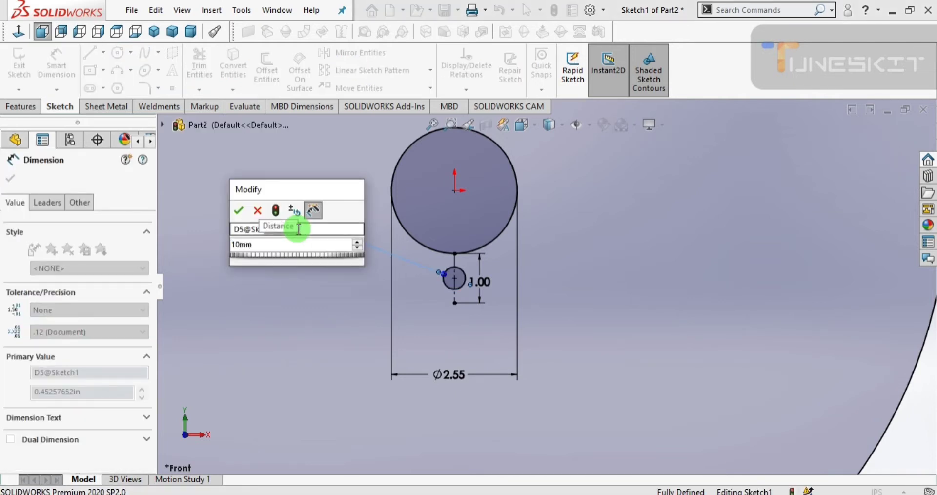
{"action": "key", "text": "Return"}
{"action": "scroll", "coordinate": [280, 225], "scroll_direction": "down", "scroll_amount": 3}
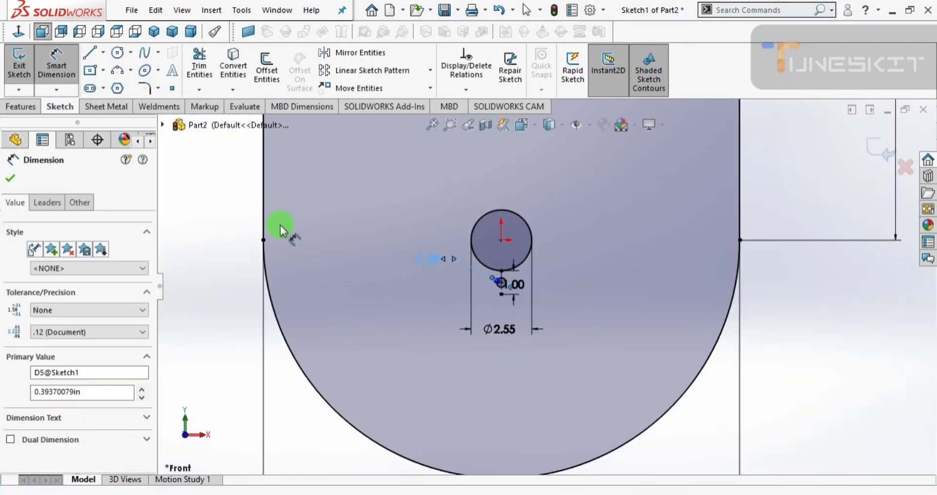
{"action": "scroll", "coordinate": [400, 253], "scroll_direction": "down", "scroll_amount": 2}
{"action": "scroll", "coordinate": [366, 257], "scroll_direction": "down", "scroll_amount": 1}
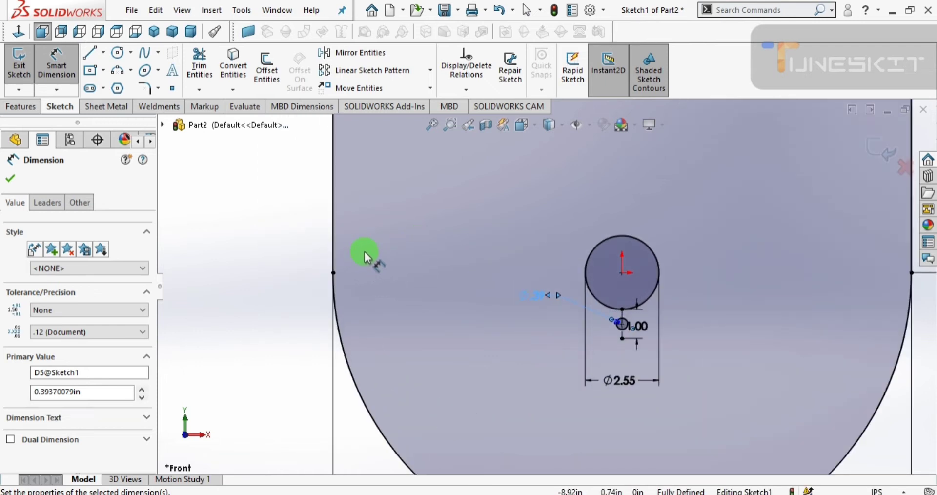
{"action": "scroll", "coordinate": [439, 283], "scroll_direction": "up", "scroll_amount": 3}
{"action": "scroll", "coordinate": [481, 309], "scroll_direction": "up", "scroll_amount": 2}
{"action": "scroll", "coordinate": [468, 284], "scroll_direction": "up", "scroll_amount": 1}
{"action": "scroll", "coordinate": [488, 168], "scroll_direction": "down", "scroll_amount": 1}
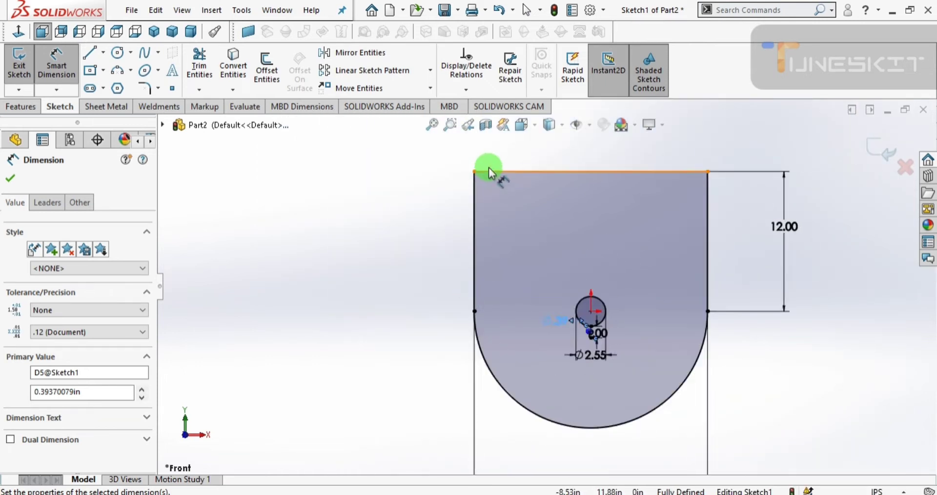
{"action": "scroll", "coordinate": [488, 168], "scroll_direction": "down", "scroll_amount": 2}
{"action": "scroll", "coordinate": [499, 218], "scroll_direction": "down", "scroll_amount": 2}
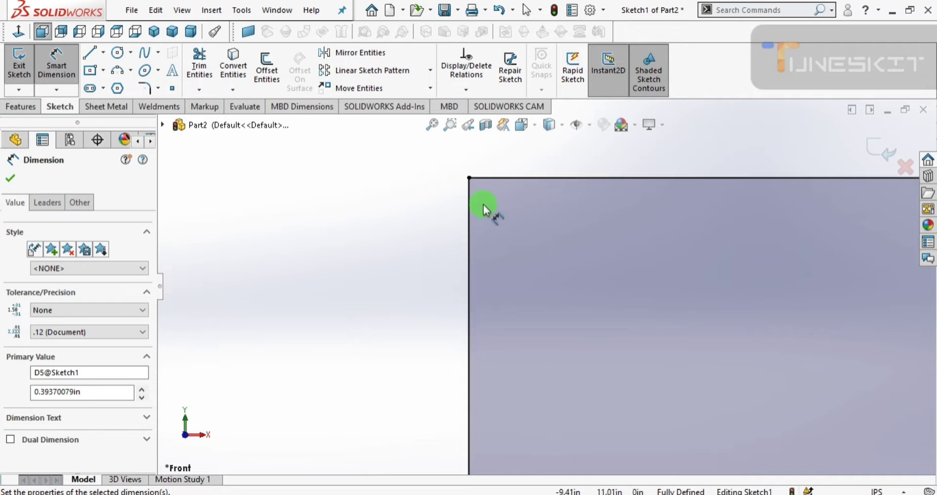
{"action": "scroll", "coordinate": [483, 184], "scroll_direction": "up", "scroll_amount": 1}
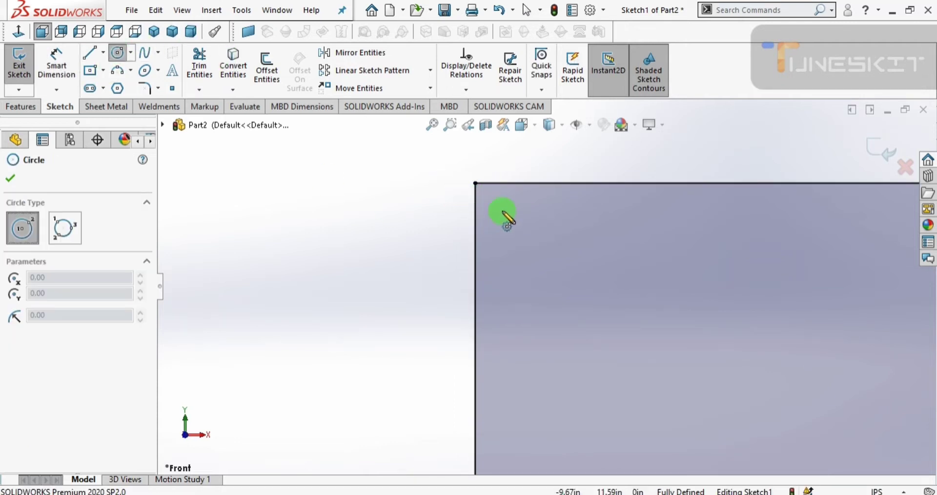
Step: Sketch a circle near the top-left corner and dimension its diameter to 10 mm
{"action": "left_click_drag", "start_coordinate": [503, 209], "coordinate": [512, 220]}
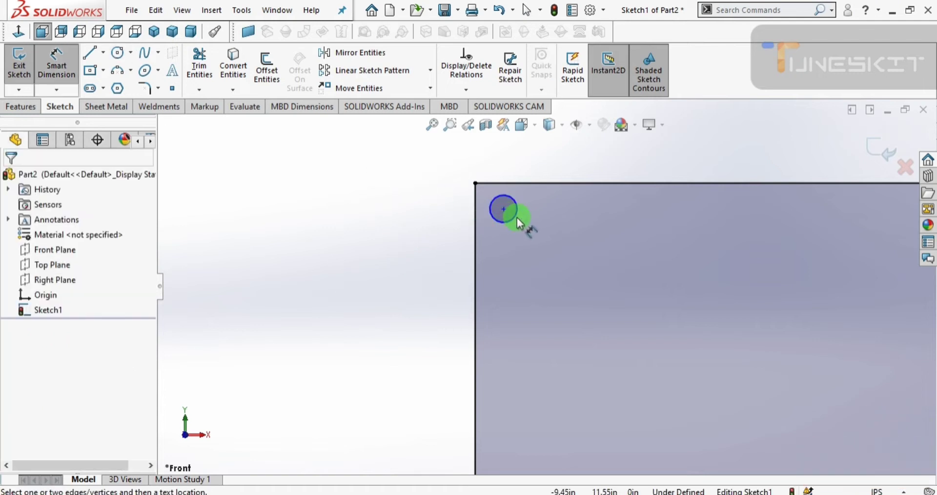
{"action": "left_click", "coordinate": [515, 218]}
{"action": "scroll", "coordinate": [550, 175], "scroll_direction": "up", "scroll_amount": 1}
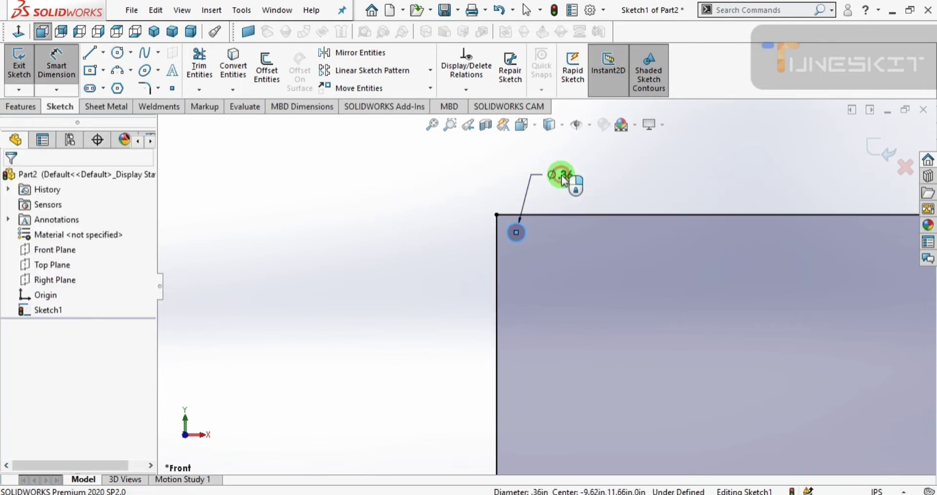
{"action": "left_click", "coordinate": [561, 181]}
{"action": "type", "text": "10mm"}
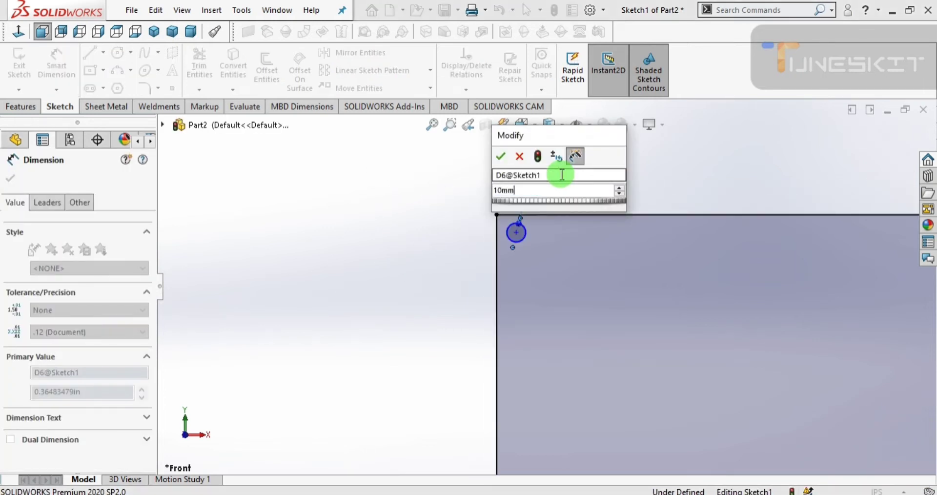
{"action": "key", "text": "Return"}
Step: Locate the corner circle 0.50 from both the top and left edges
{"action": "scroll", "coordinate": [510, 232], "scroll_direction": "up", "scroll_amount": 2}
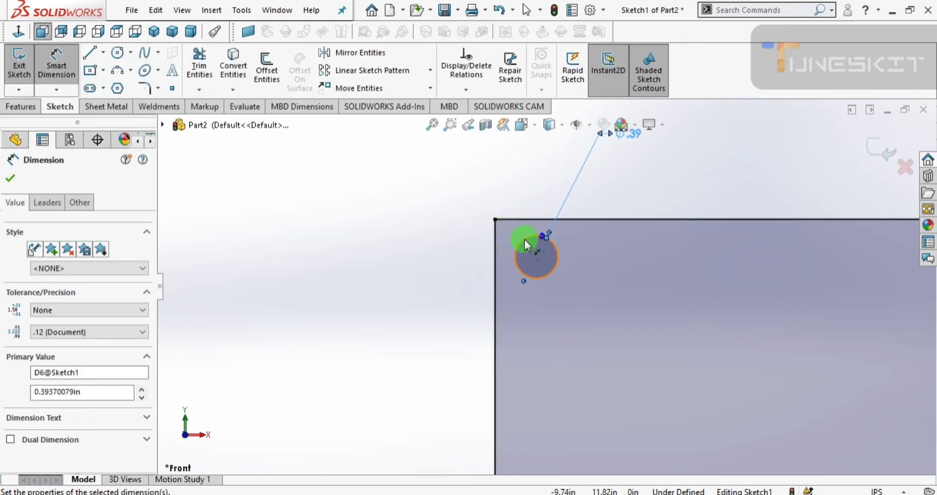
{"action": "left_click", "coordinate": [525, 244]}
{"action": "left_click", "coordinate": [561, 219]}
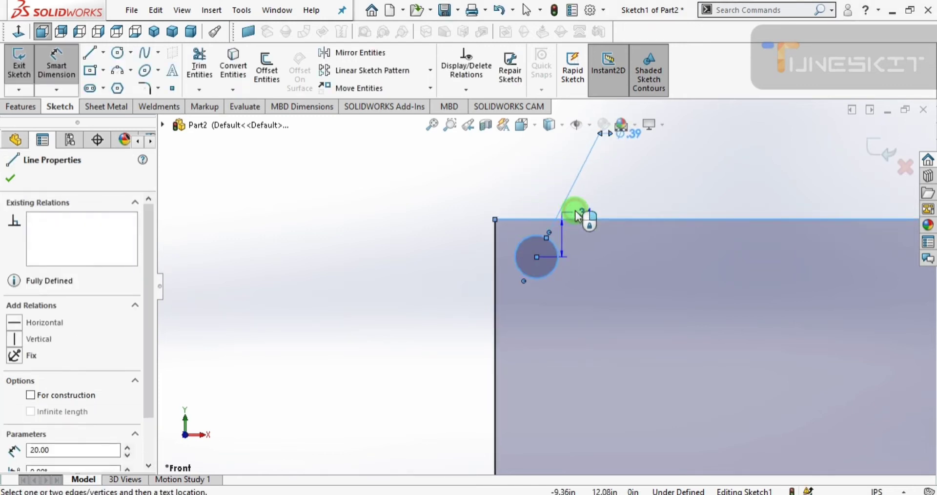
{"action": "left_click", "coordinate": [643, 175]}
{"action": "type", "text": ".5"}
{"action": "key", "text": "Return"}
{"action": "left_click", "coordinate": [518, 255]}
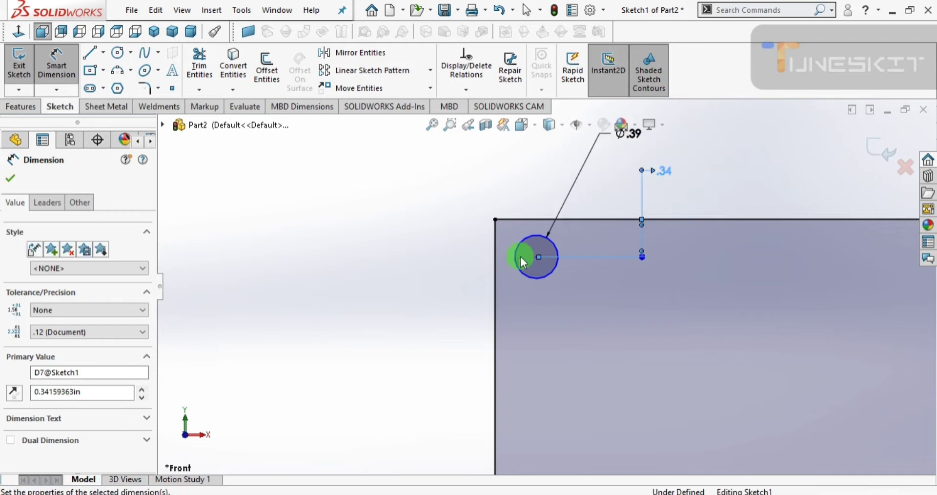
{"action": "left_click", "coordinate": [506, 278]}
{"action": "left_click", "coordinate": [514, 263]}
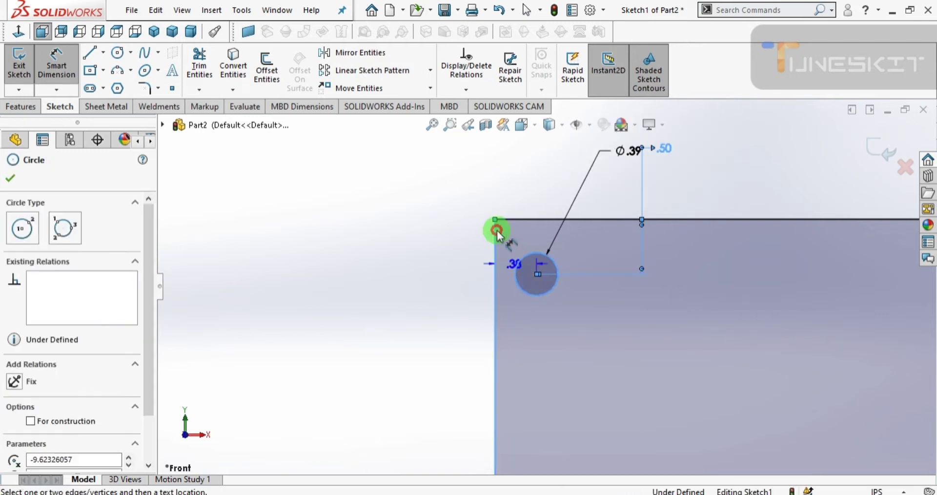
{"action": "left_click", "coordinate": [429, 187]}
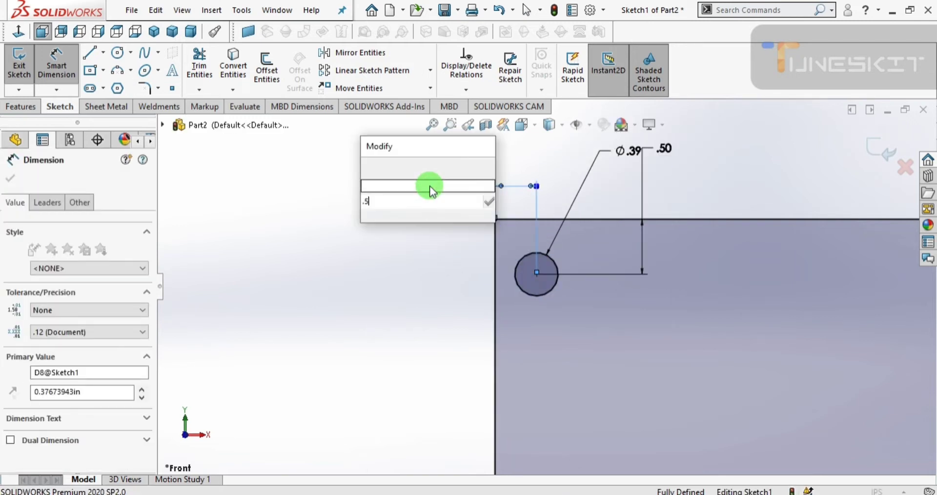
{"action": "type", "text": ".5"}
{"action": "key", "text": "Return"}
{"action": "scroll", "coordinate": [561, 269], "scroll_direction": "up", "scroll_amount": 3}
Step: Draw a 1.00-long vertical centerline up from the bottom of the arc
{"action": "scroll", "coordinate": [594, 309], "scroll_direction": "up", "scroll_amount": 3}
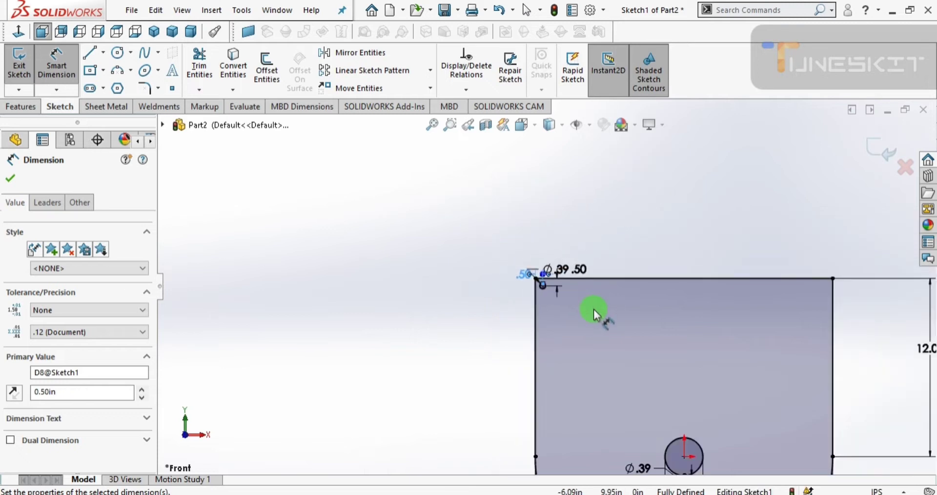
{"action": "scroll", "coordinate": [600, 342], "scroll_direction": "up", "scroll_amount": 2}
{"action": "scroll", "coordinate": [596, 415], "scroll_direction": "down", "scroll_amount": 5}
{"action": "scroll", "coordinate": [583, 457], "scroll_direction": "down", "scroll_amount": 3}
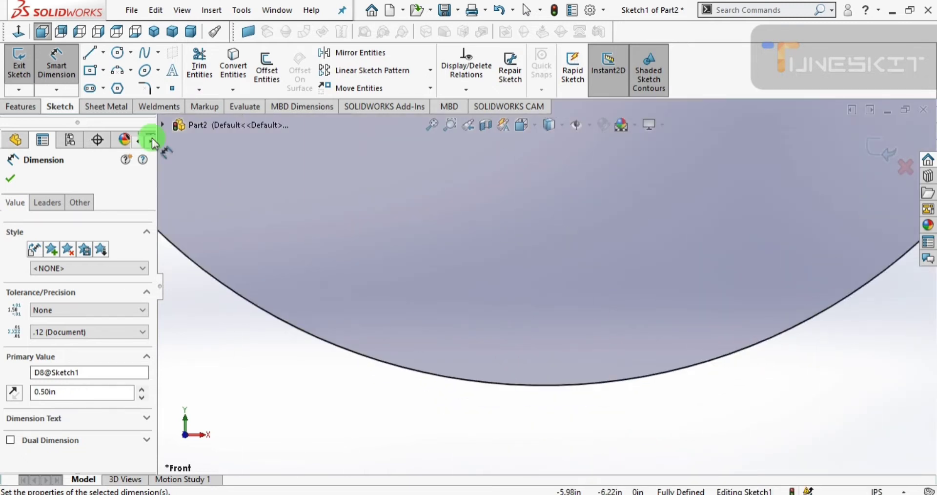
{"action": "left_click", "coordinate": [104, 59]}
{"action": "left_click", "coordinate": [120, 85]}
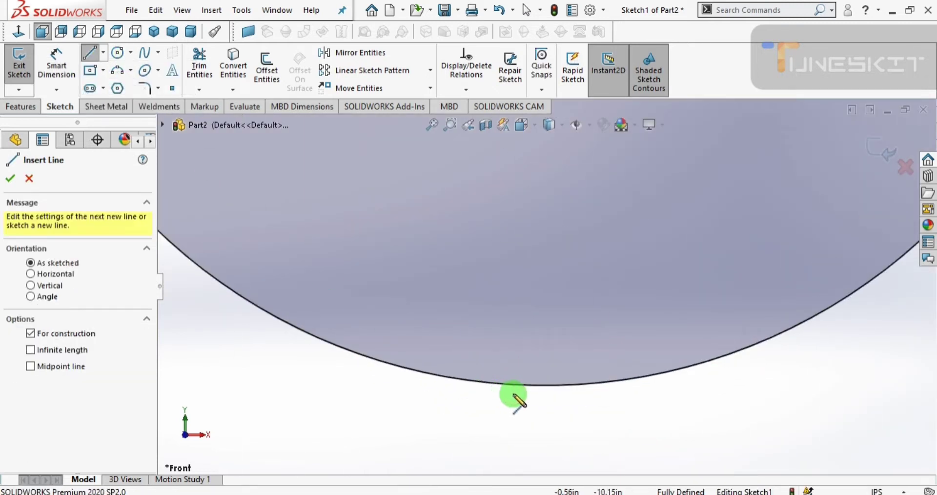
{"action": "left_click_drag", "start_coordinate": [545, 385], "coordinate": [544, 345]}
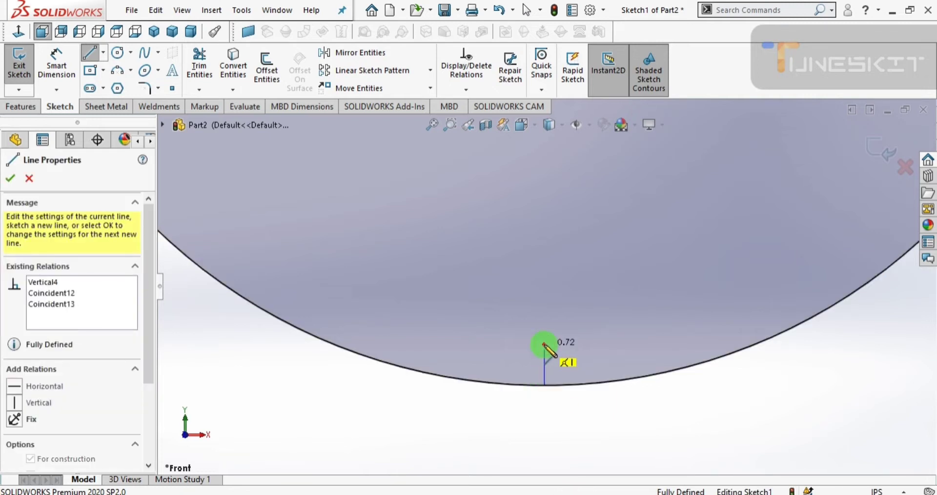
{"action": "key", "text": "d"}
{"action": "left_click", "coordinate": [544, 365]}
{"action": "left_click", "coordinate": [563, 361]}
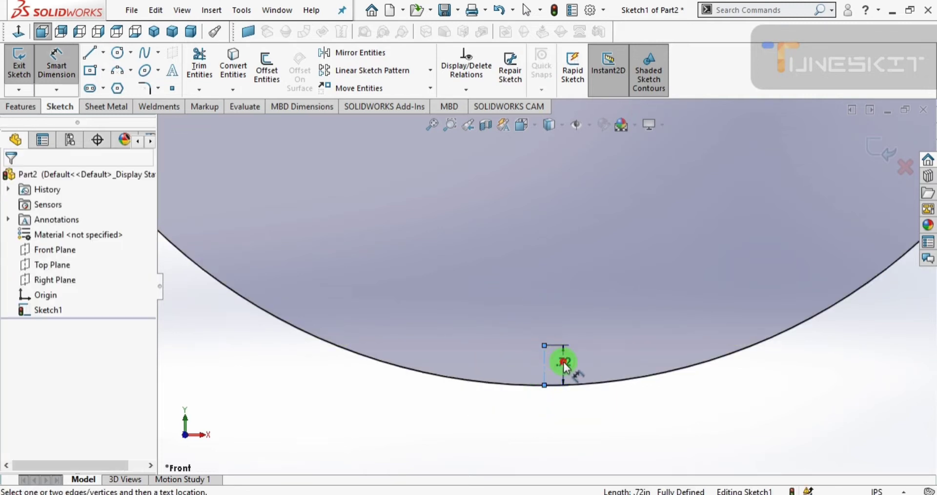
{"action": "type", "text": "1"}
{"action": "key", "text": "Return"}
Step: Add a circle on the centerline and dimension its diameter to 10 mm
{"action": "right_click_drag", "start_coordinate": [502, 412], "coordinate": [596, 414]}
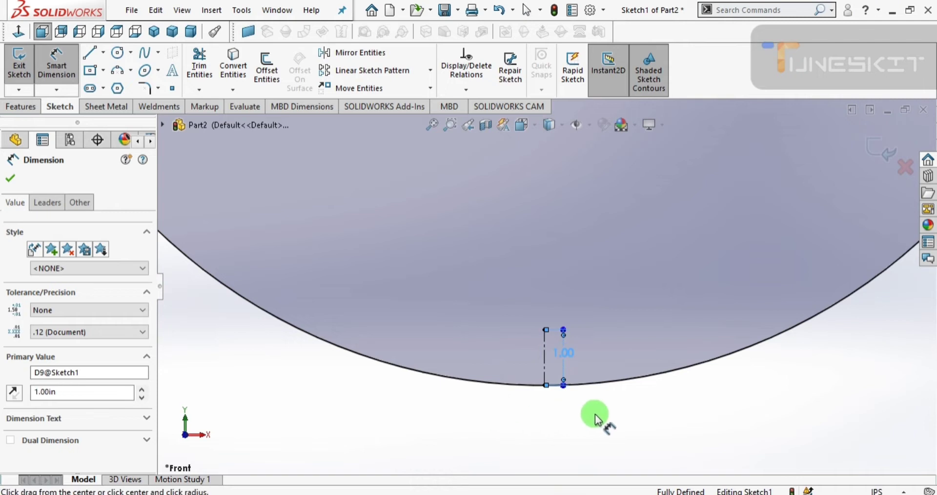
{"action": "left_click", "coordinate": [545, 358]}
{"action": "left_click", "coordinate": [517, 359]}
{"action": "key", "text": "d"}
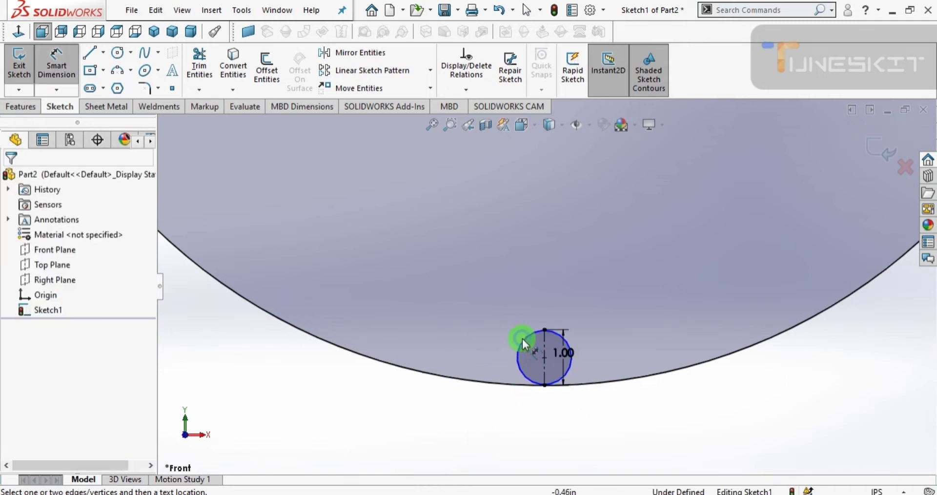
{"action": "left_click", "coordinate": [439, 412]}
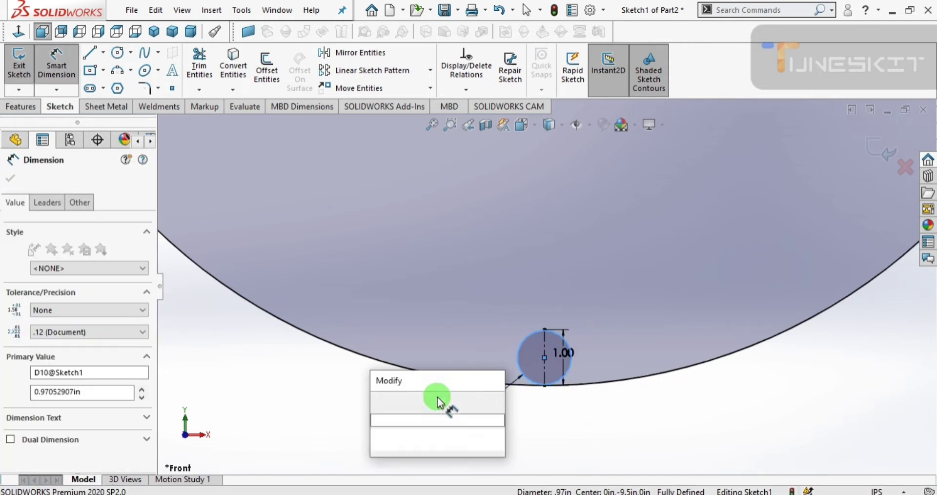
{"action": "type", "text": "10mm"}
{"action": "key", "text": "Return"}
Step: Return to a face-on front view of the sketch and close the Dimension tool
{"action": "scroll", "coordinate": [470, 274], "scroll_direction": "up", "scroll_amount": 3}
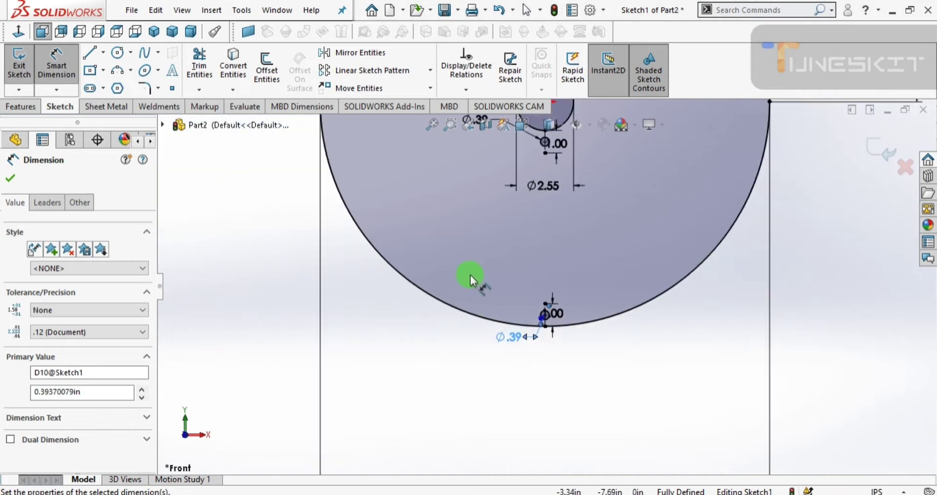
{"action": "scroll", "coordinate": [505, 258], "scroll_direction": "up", "scroll_amount": 2}
{"action": "middle_click_drag", "start_coordinate": [505, 259], "coordinate": [525, 349], "text": "ctrl"}
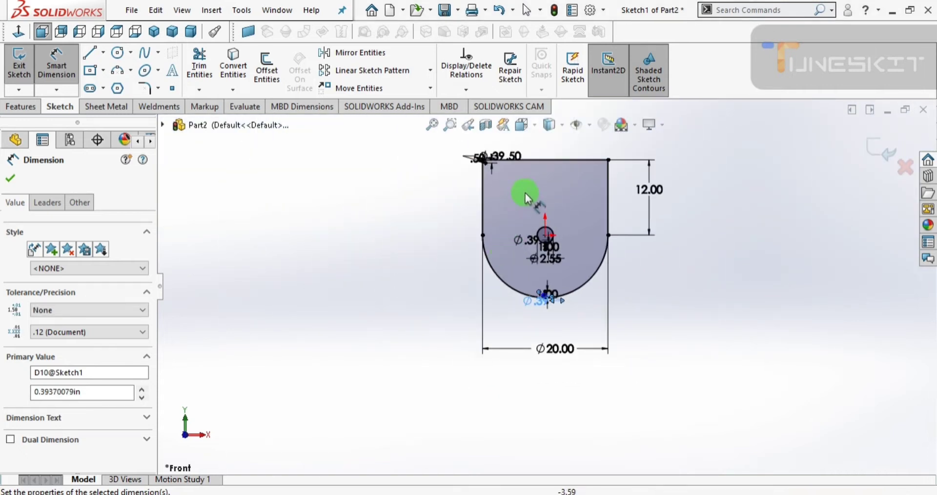
{"action": "left_click", "coordinate": [153, 32]}
{"action": "left_click", "coordinate": [20, 32]}
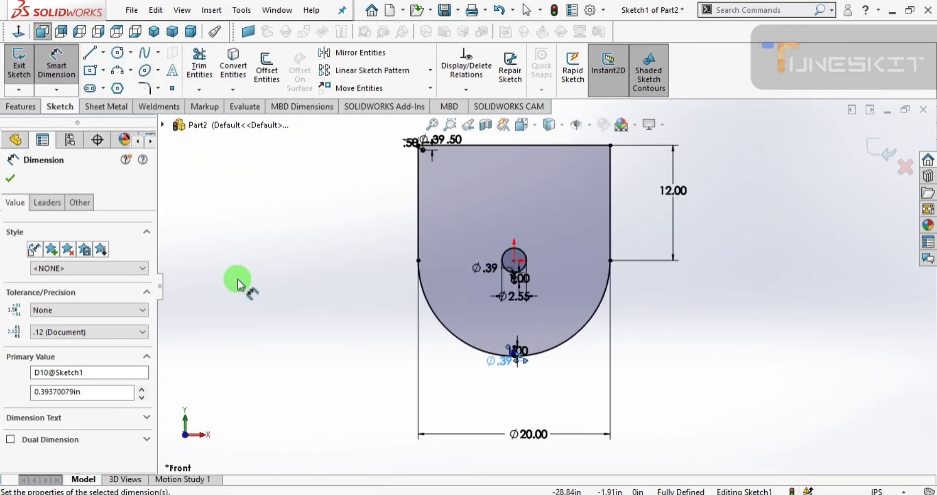
{"action": "key", "text": "Escape"}
{"action": "left_click", "coordinate": [19, 33]}
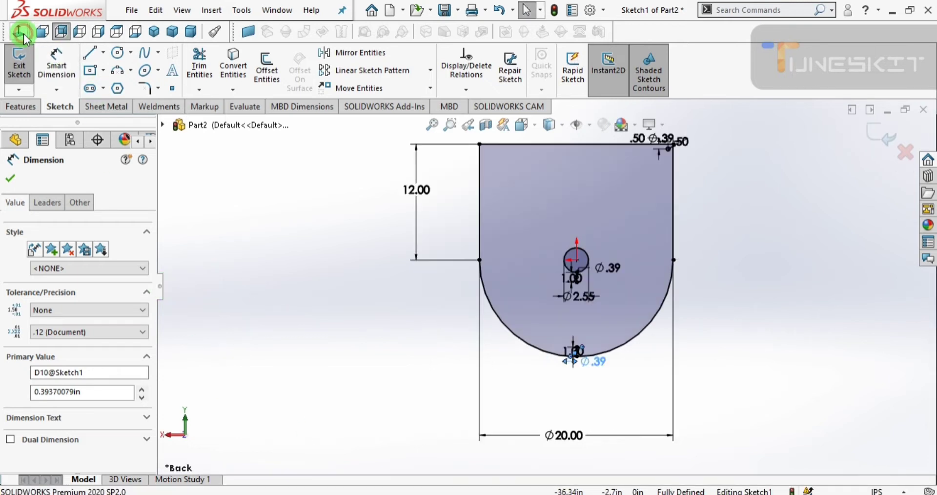
{"action": "left_click", "coordinate": [20, 32]}
{"action": "scroll", "coordinate": [481, 230], "scroll_direction": "up", "scroll_amount": 2}
{"action": "scroll", "coordinate": [547, 227], "scroll_direction": "down", "scroll_amount": 3}
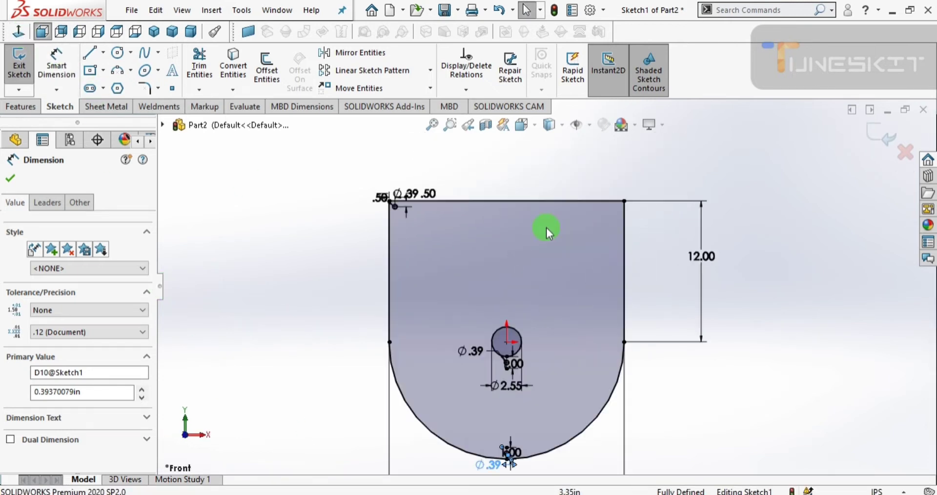
{"action": "scroll", "coordinate": [481, 463], "scroll_direction": "down", "scroll_amount": 3}
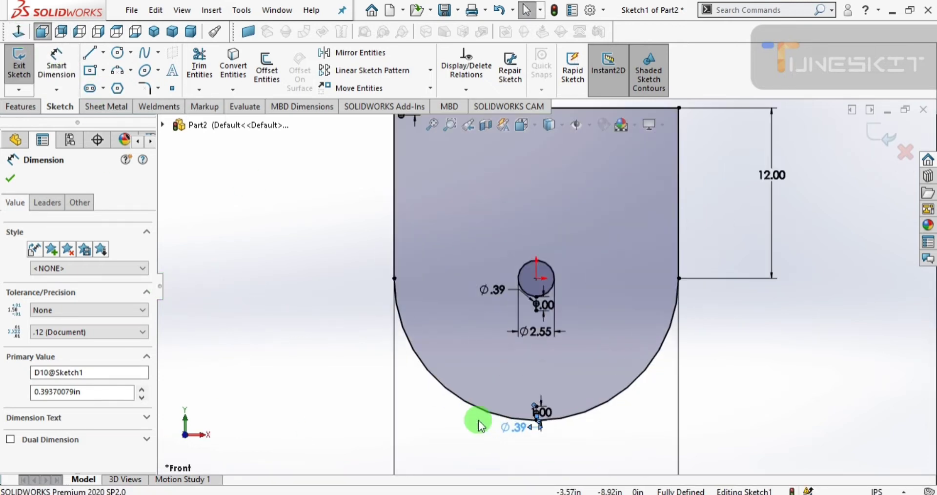
{"action": "left_click", "coordinate": [7, 182]}
Step: Draw a small circle near the left edge and give it a 10 mm (Ø.39) diameter
{"action": "key", "text": "c"}
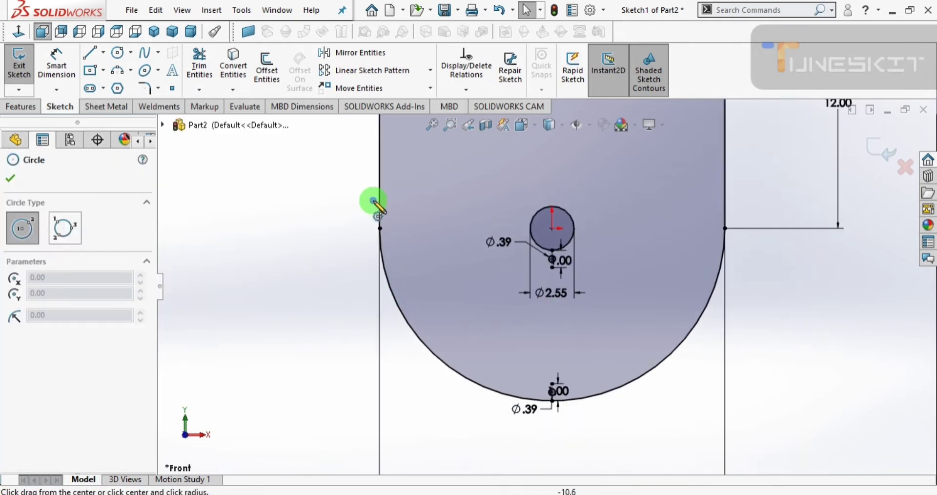
{"action": "scroll", "coordinate": [377, 203], "scroll_direction": "down", "scroll_amount": 3}
{"action": "left_click_drag", "start_coordinate": [438, 235], "coordinate": [445, 236]}
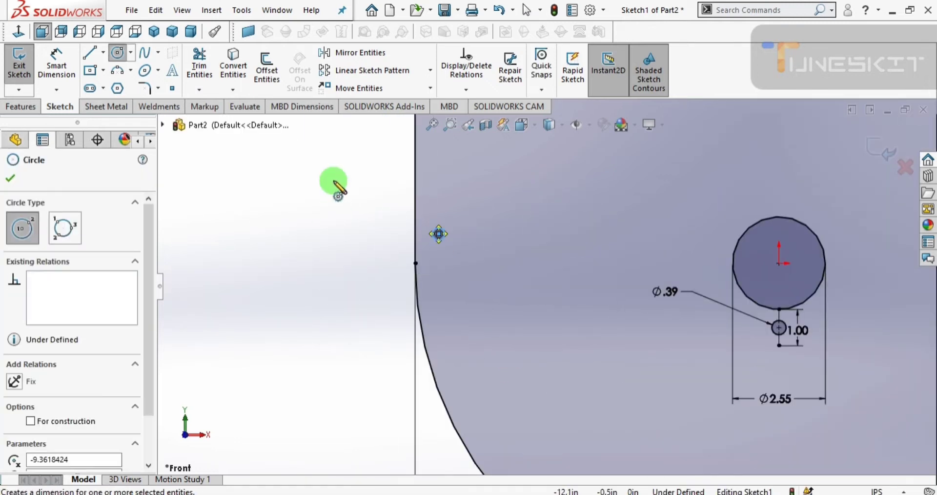
{"action": "key", "text": "d"}
{"action": "scroll", "coordinate": [439, 239], "scroll_direction": "down", "scroll_amount": 2}
{"action": "left_click", "coordinate": [468, 245]}
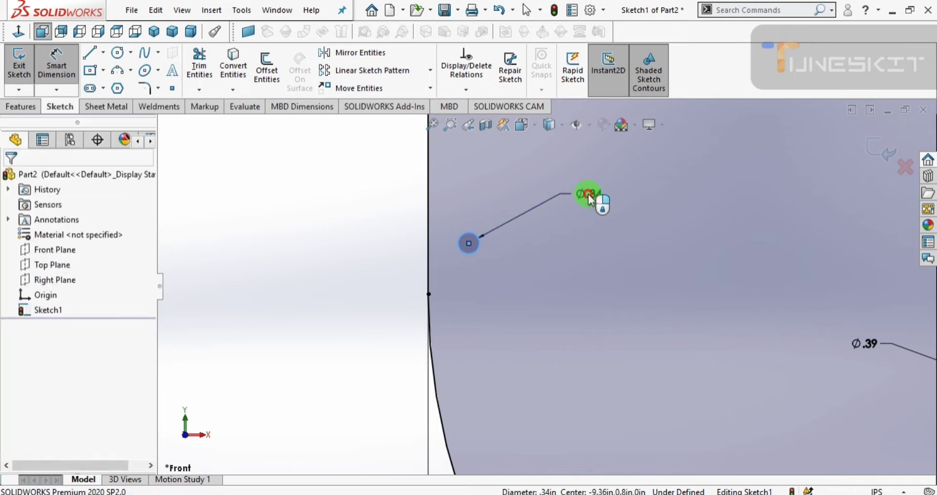
{"action": "left_click", "coordinate": [590, 196]}
{"action": "type", "text": "10mm"}
{"action": "key", "text": "Return"}
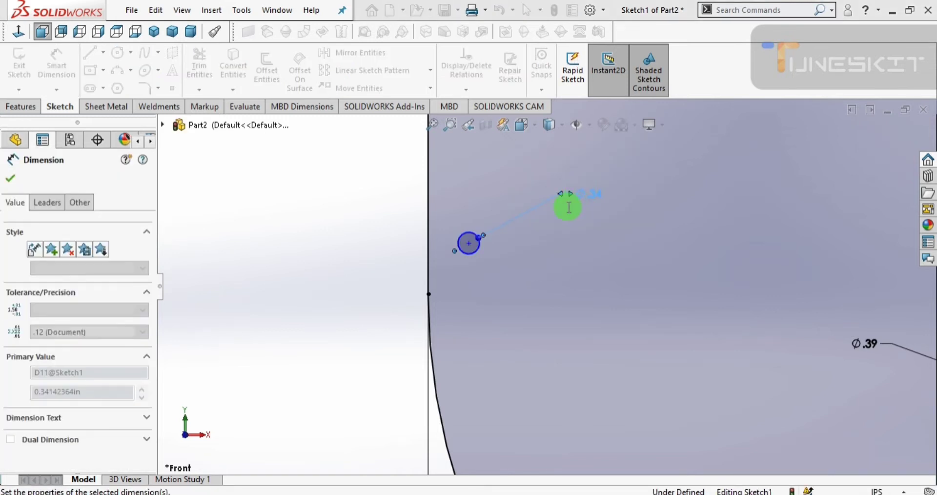
Step: Locate the hole 0.50 from the left edge and 0.50 above that edge's lower end
{"action": "left_click", "coordinate": [461, 232]}
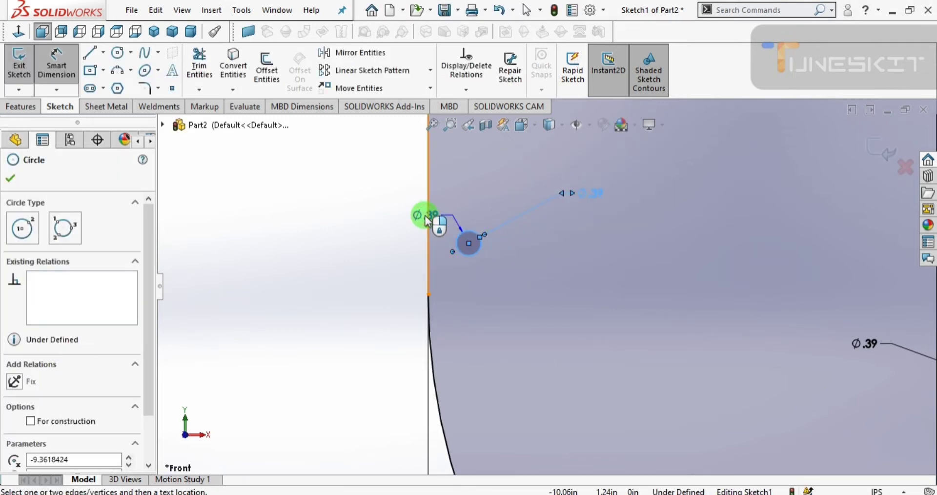
{"action": "left_click", "coordinate": [429, 215]}
{"action": "left_click", "coordinate": [383, 196]}
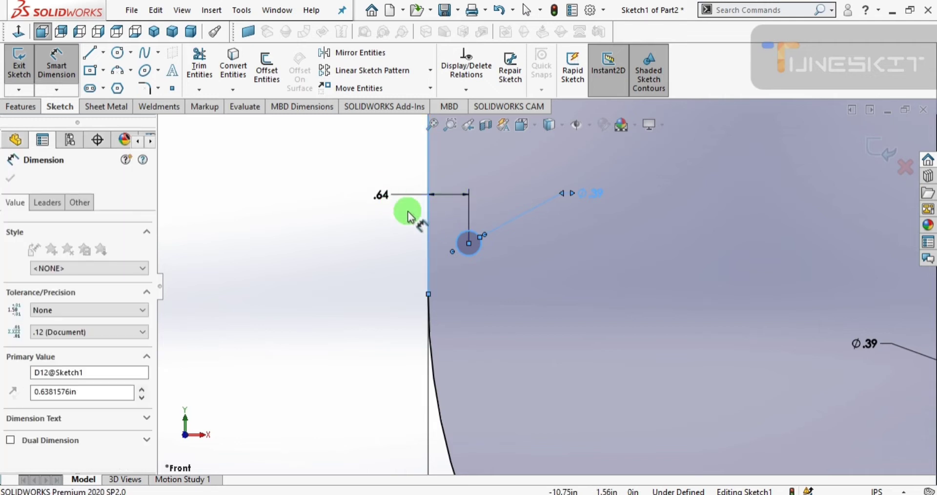
{"action": "left_click", "coordinate": [469, 259]}
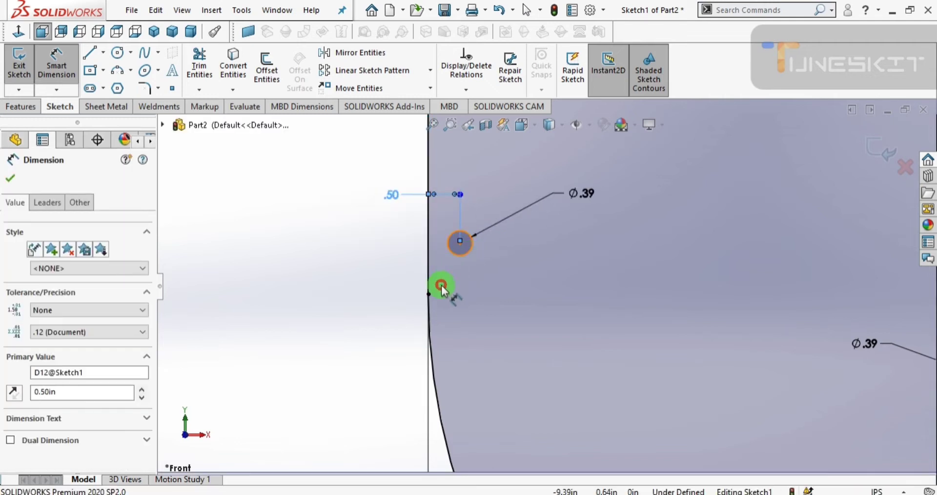
{"action": "left_click", "coordinate": [429, 294]}
{"action": "left_click", "coordinate": [389, 268]}
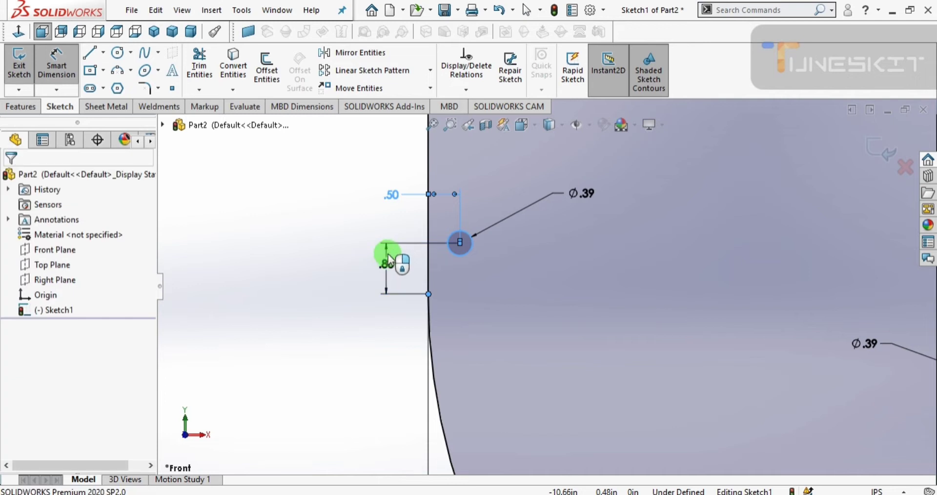
{"action": "key", "text": "Return"}
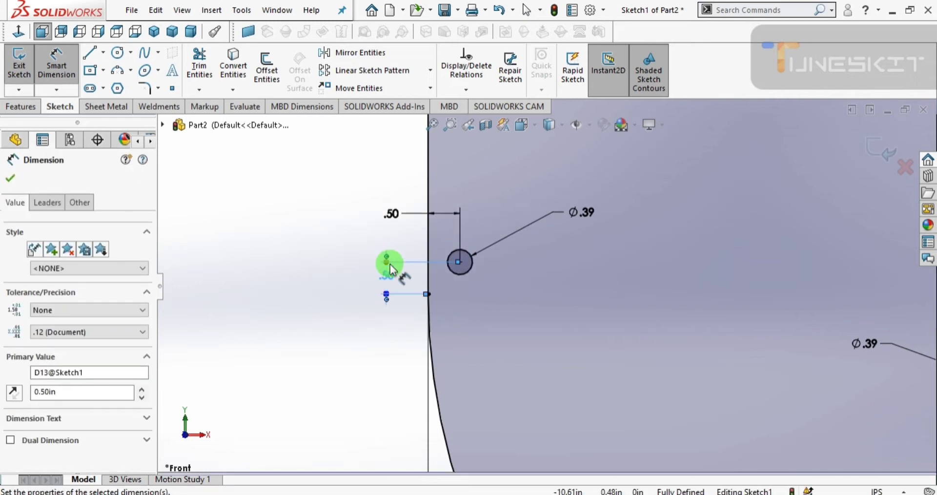
{"action": "scroll", "coordinate": [593, 250], "scroll_direction": "down", "scroll_amount": 1}
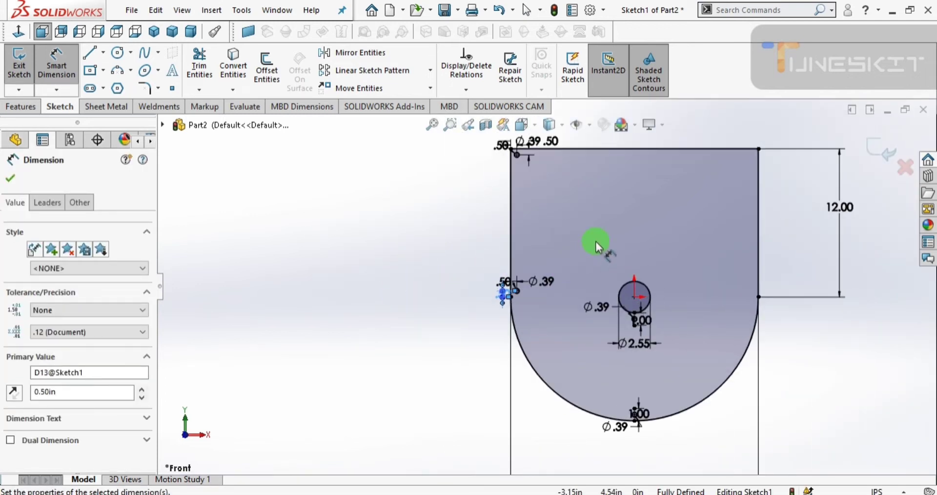
{"action": "scroll", "coordinate": [595, 237], "scroll_direction": "up", "scroll_amount": 2}
{"action": "scroll", "coordinate": [597, 302], "scroll_direction": "down", "scroll_amount": 1}
{"action": "scroll", "coordinate": [588, 361], "scroll_direction": "down", "scroll_amount": 3}
{"action": "scroll", "coordinate": [586, 375], "scroll_direction": "down", "scroll_amount": 2}
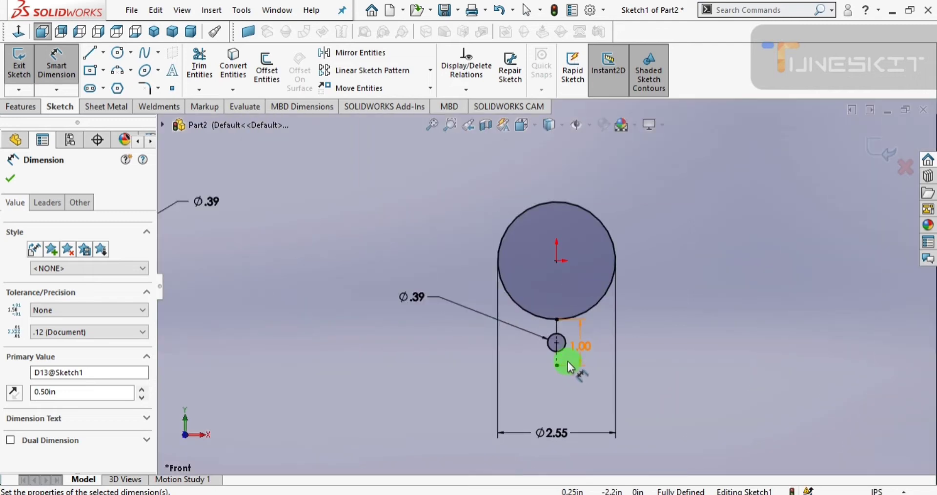
{"action": "scroll", "coordinate": [568, 361], "scroll_direction": "up", "scroll_amount": 3}
{"action": "scroll", "coordinate": [465, 262], "scroll_direction": "up", "scroll_amount": 1}
Step: Select the two left-side holes for mirroring, removing the stray point from the list
{"action": "left_click", "coordinate": [393, 55]}
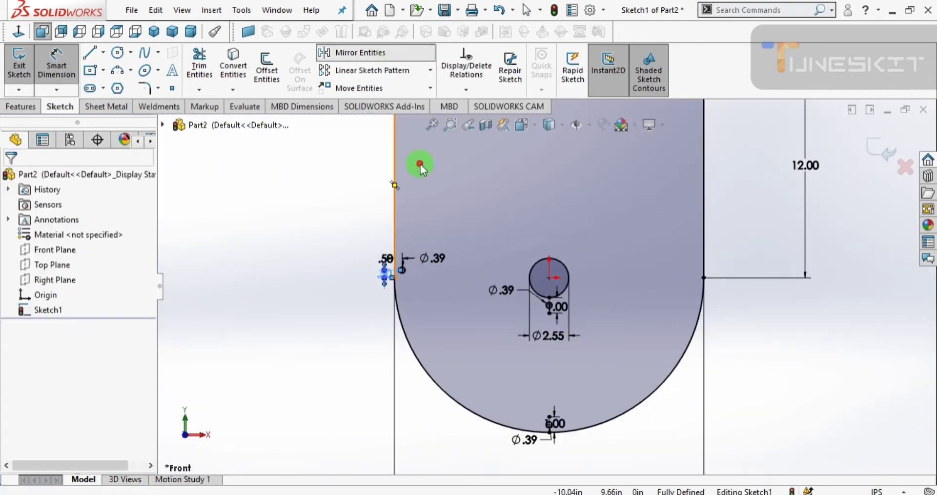
{"action": "scroll", "coordinate": [399, 277], "scroll_direction": "down", "scroll_amount": 2}
{"action": "scroll", "coordinate": [444, 285], "scroll_direction": "down", "scroll_amount": 2}
{"action": "left_click", "coordinate": [452, 257]}
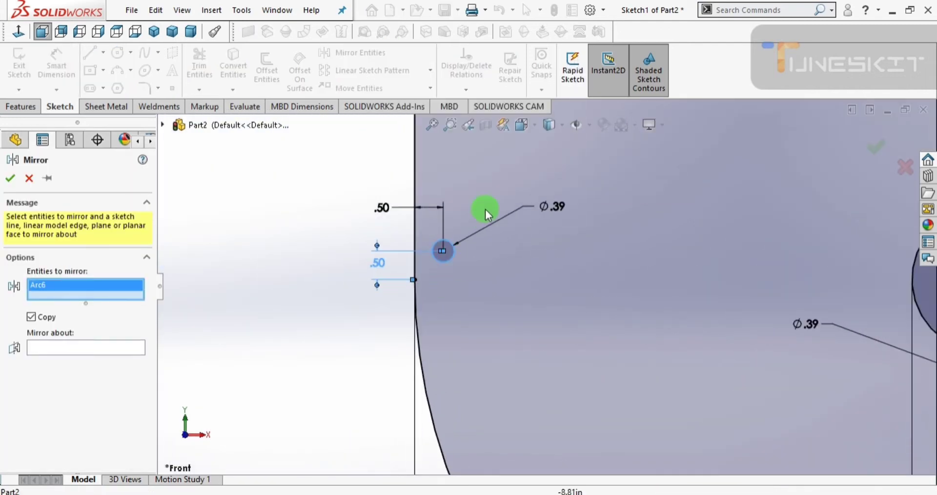
{"action": "scroll", "coordinate": [485, 205], "scroll_direction": "up", "scroll_amount": 2}
{"action": "mouse_move", "coordinate": [496, 286]}
{"action": "middle_mouse_down"}
{"action": "mouse_move", "coordinate": [488, 456]}
{"action": "mouse_move", "coordinate": [481, 372]}
{"action": "mouse_move", "coordinate": [444, 245]}
{"action": "middle_mouse_up"}
{"action": "left_click", "coordinate": [438, 236]}
{"action": "left_click", "coordinate": [436, 234]}
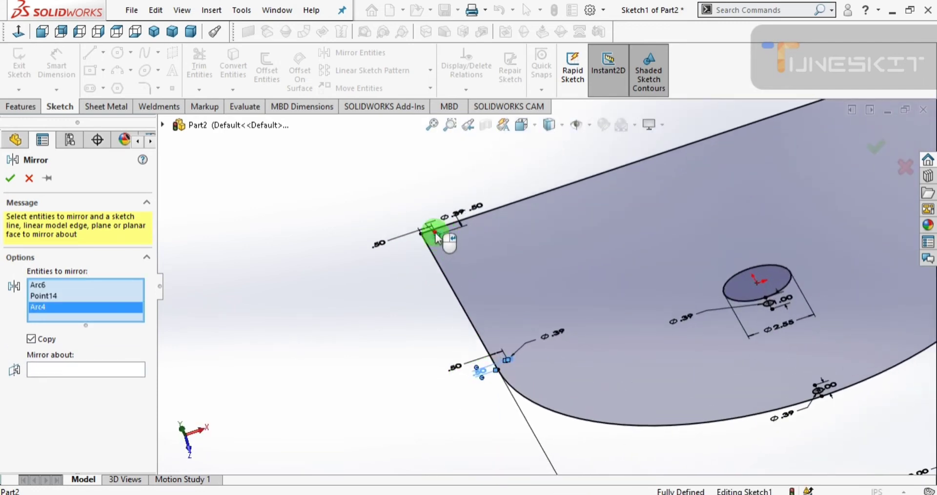
{"action": "right_click", "coordinate": [61, 296]}
{"action": "left_click", "coordinate": [92, 316]}
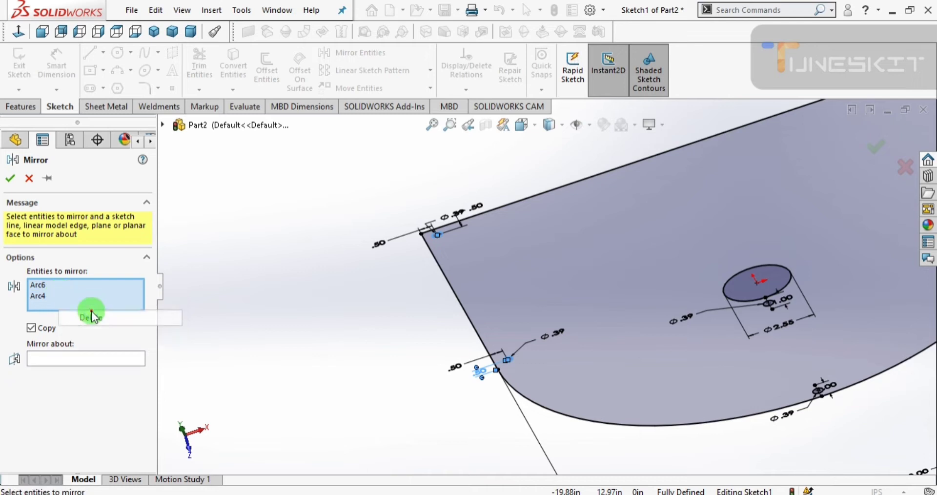
Step: Mirror the selected holes about the Right Plane
{"action": "left_click", "coordinate": [59, 359]}
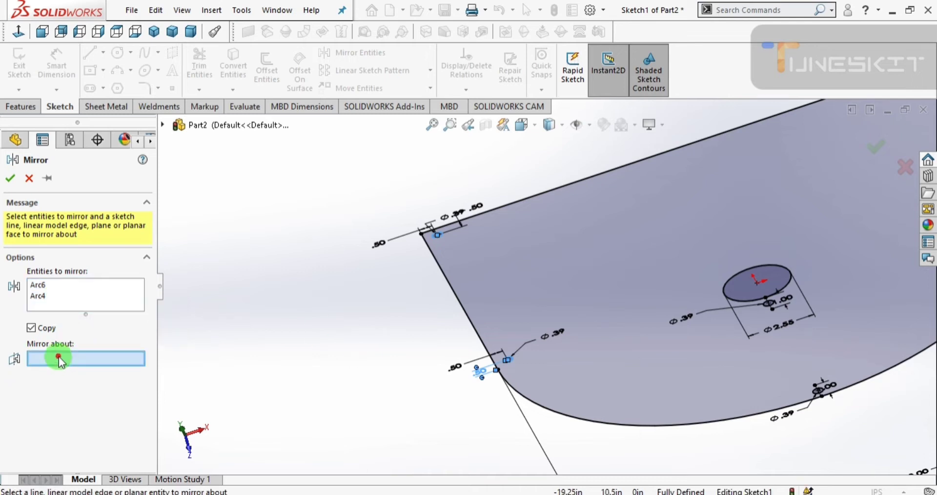
{"action": "left_click", "coordinate": [19, 33]}
{"action": "left_click", "coordinate": [163, 125]}
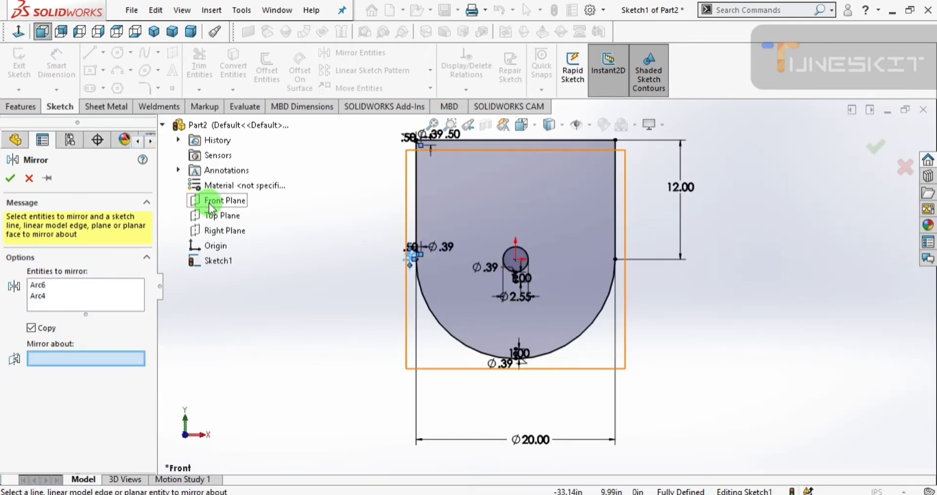
{"action": "left_click", "coordinate": [219, 231]}
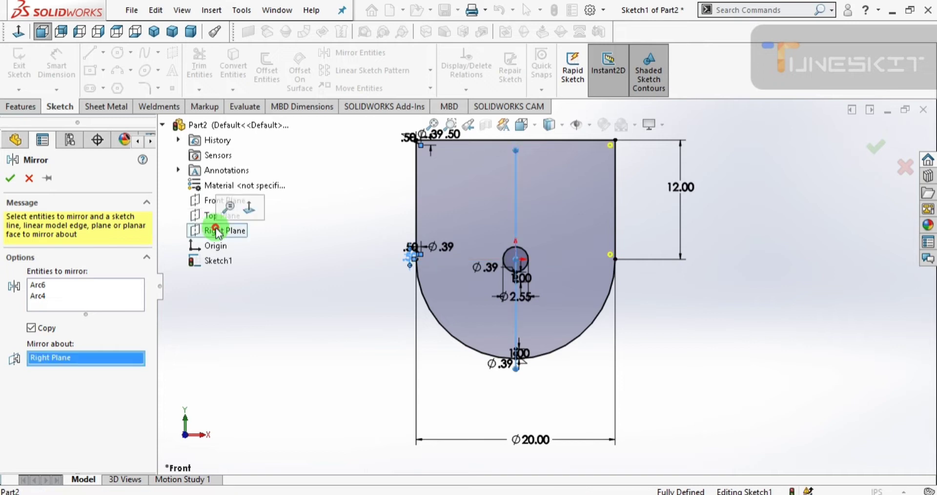
{"action": "left_click", "coordinate": [31, 178]}
{"action": "scroll", "coordinate": [508, 231], "scroll_direction": "down", "scroll_amount": 5}
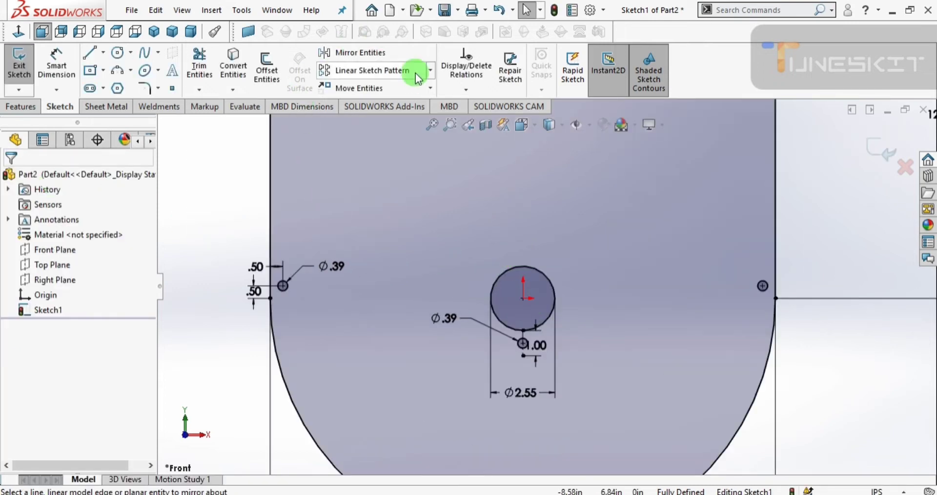
Step: Circular-pattern the small hole about the origin: 3 instances, equally spaced over 360°
{"action": "left_click", "coordinate": [429, 70]}
{"action": "left_click", "coordinate": [385, 102]}
{"action": "scroll", "coordinate": [515, 337], "scroll_direction": "down", "scroll_amount": 3}
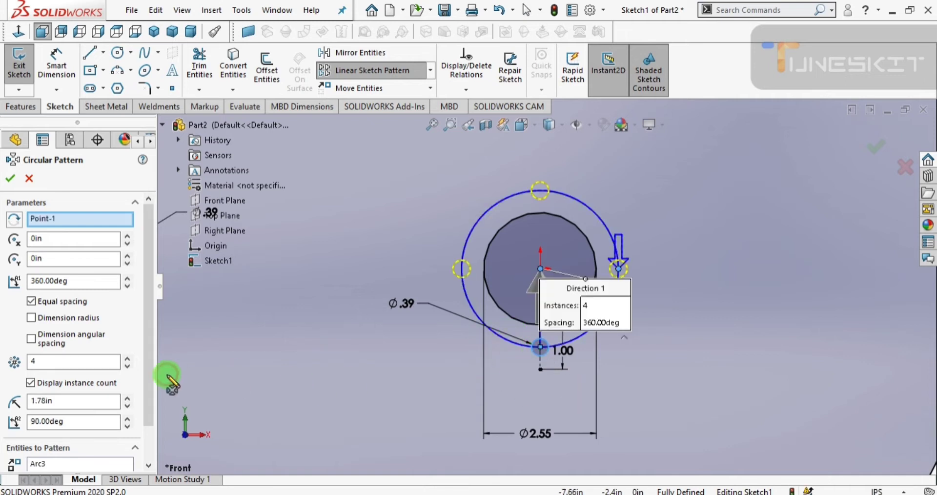
{"action": "left_click", "coordinate": [10, 179]}
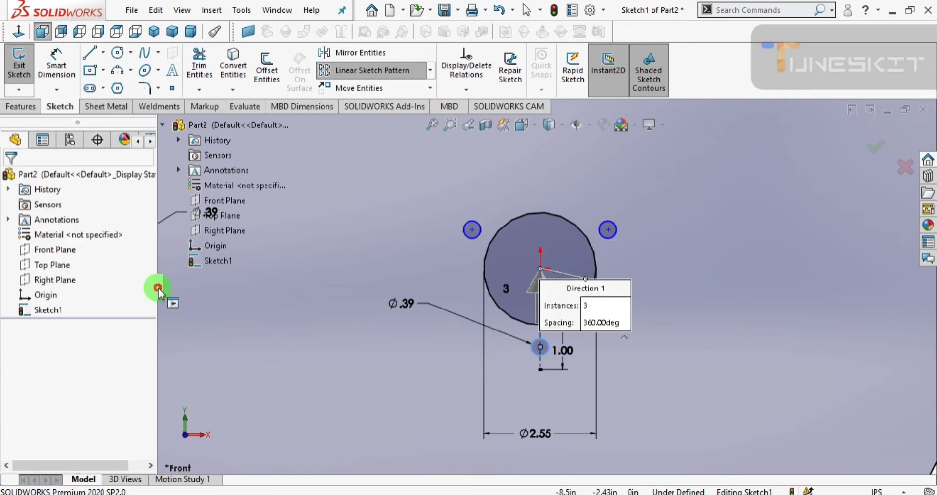
{"action": "scroll", "coordinate": [458, 333], "scroll_direction": "up", "scroll_amount": 5}
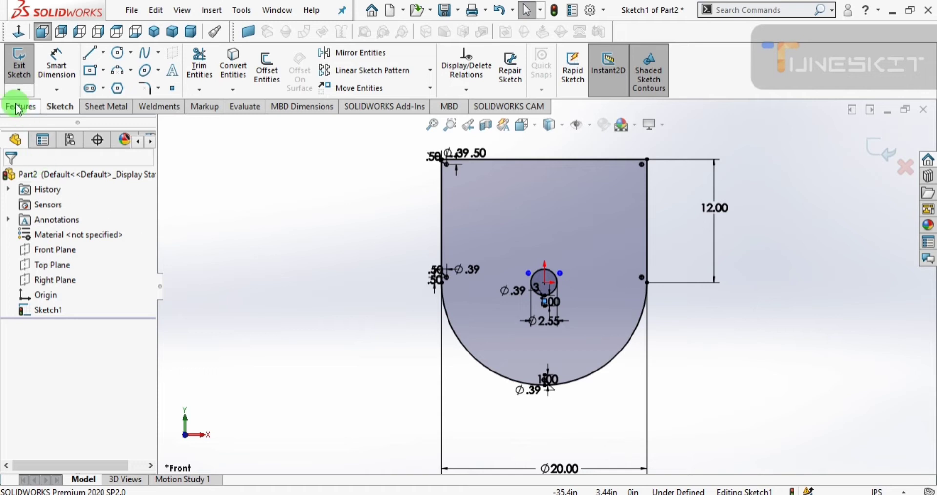
{"action": "left_click", "coordinate": [16, 106]}
Step: Turn the sketch into a 0.05905512 in thick Base-Flange1 sheet-metal plate
{"action": "left_click", "coordinate": [87, 106]}
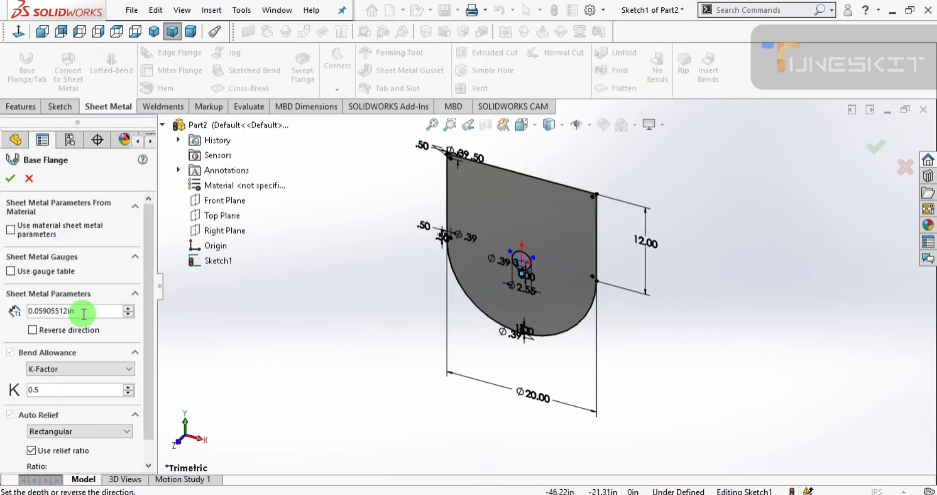
{"action": "left_click", "coordinate": [8, 178]}
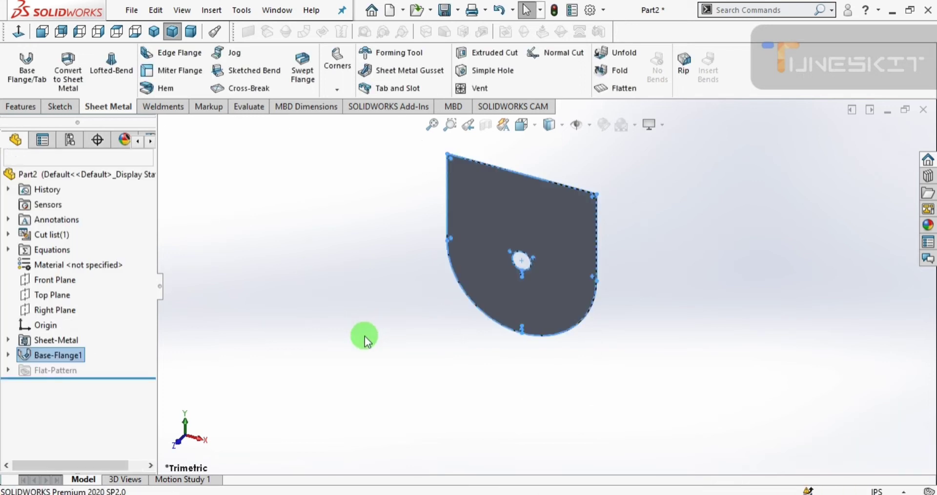
{"action": "mouse_move", "coordinate": [364, 336]}
{"action": "middle_mouse_down"}
{"action": "mouse_move", "coordinate": [551, 235]}
{"action": "mouse_move", "coordinate": [538, 267]}
{"action": "mouse_move", "coordinate": [677, 223]}
{"action": "mouse_move", "coordinate": [612, 328]}
{"action": "middle_mouse_up"}
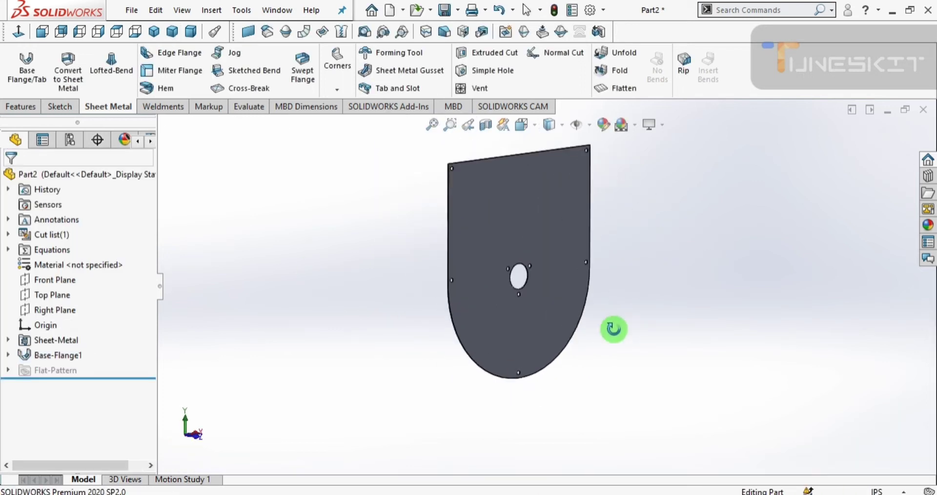
Step: Show the plate in isometric view, rotated slightly
{"action": "left_click", "coordinate": [227, 156]}
{"action": "left_click", "coordinate": [151, 38]}
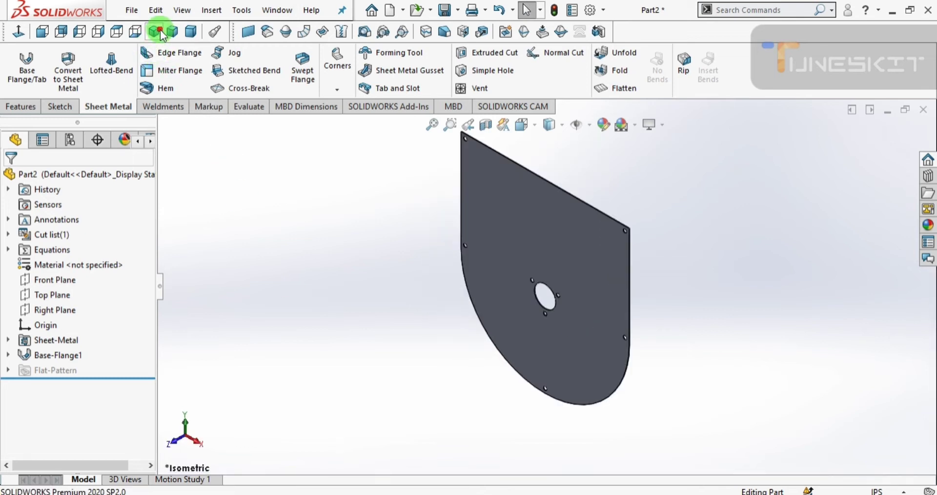
{"action": "left_click", "coordinate": [331, 460]}
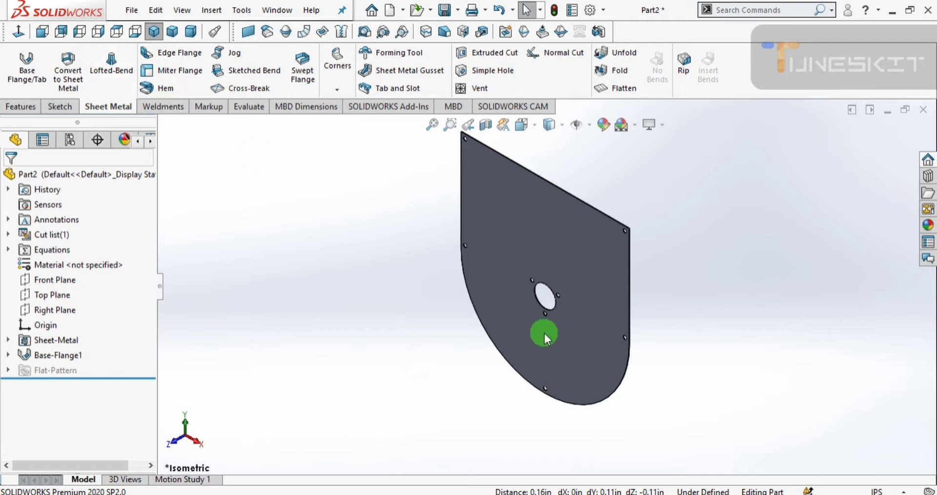
{"action": "middle_click_drag", "start_coordinate": [544, 334], "coordinate": [547, 327]}
Step: Start a new sketch on the plate's face
{"action": "left_click", "coordinate": [515, 344]}
{"action": "left_click", "coordinate": [560, 298]}
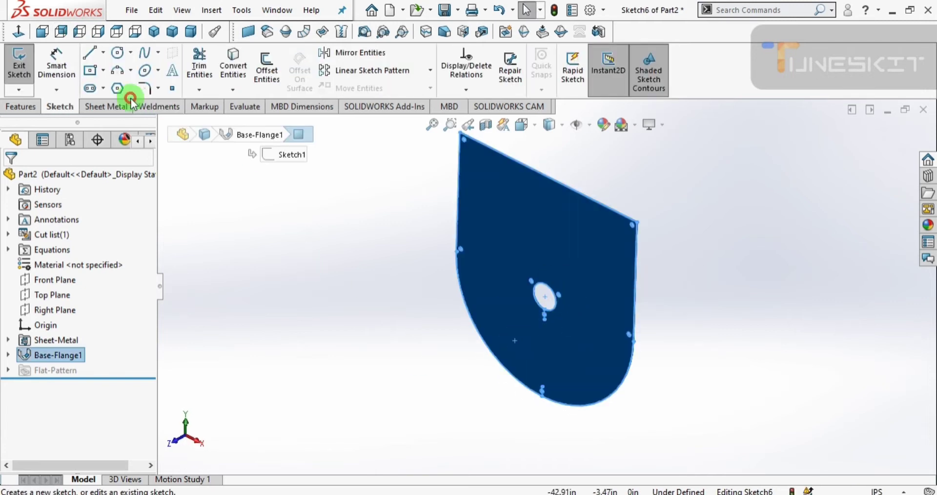
{"action": "left_click", "coordinate": [519, 408]}
{"action": "scroll", "coordinate": [555, 386], "scroll_direction": "down", "scroll_amount": 2}
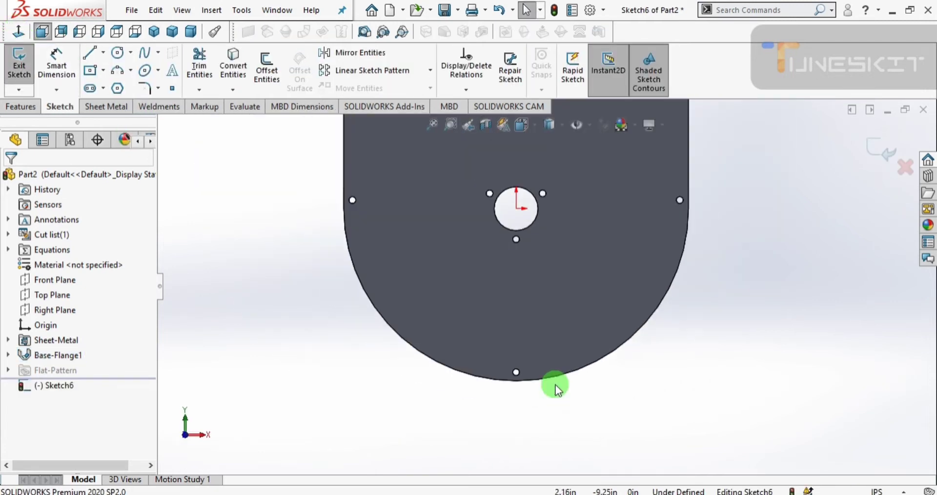
Step: Sketch a trial corner rectangle below the central hole, then delete it
{"action": "left_click", "coordinate": [104, 71]}
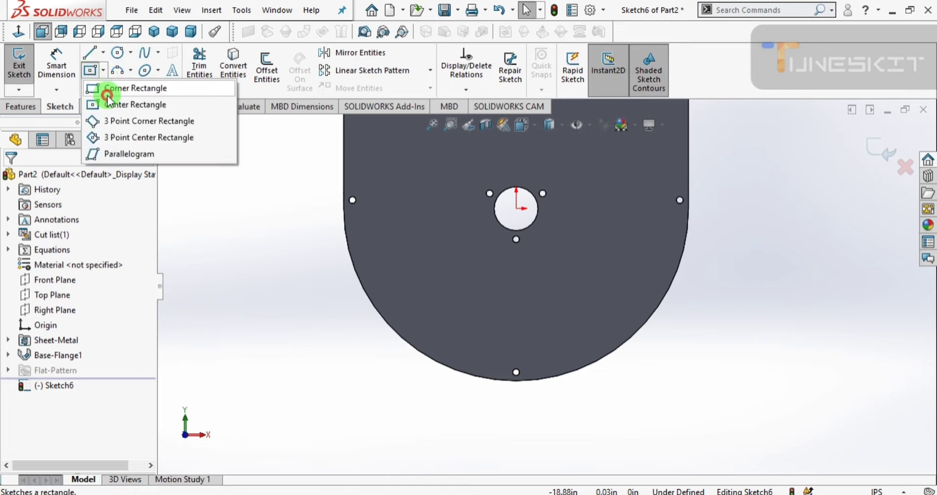
{"action": "left_click", "coordinate": [105, 89]}
{"action": "left_click_drag", "start_coordinate": [488, 336], "coordinate": [560, 308]}
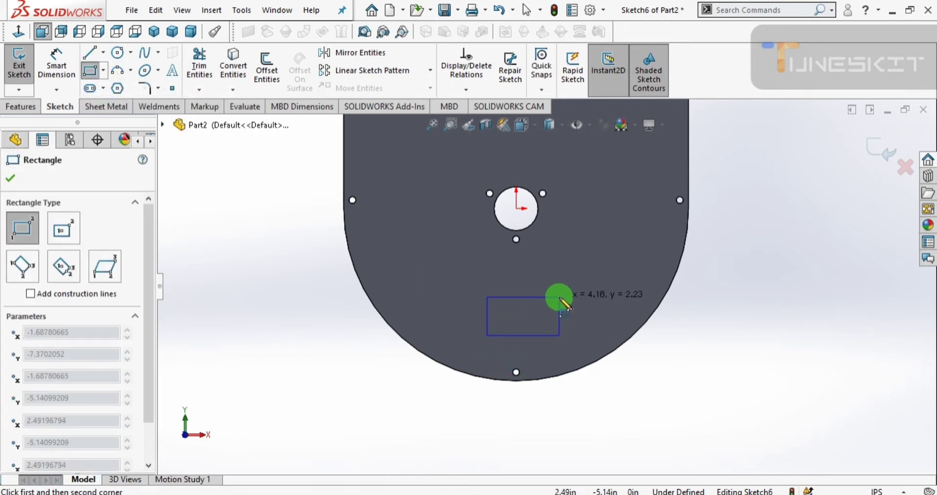
{"action": "right_click_drag", "start_coordinate": [345, 425], "coordinate": [329, 341]}
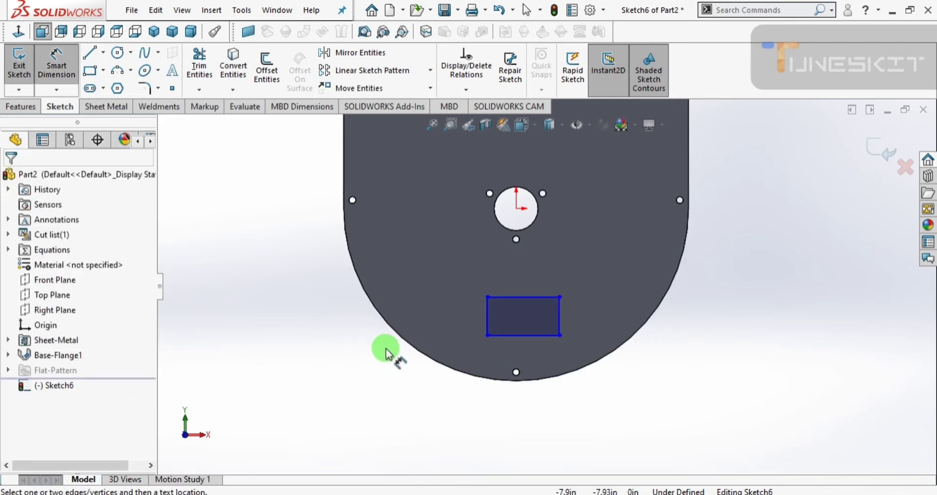
{"action": "key", "text": "Escape"}
{"action": "left_click", "coordinate": [535, 305]}
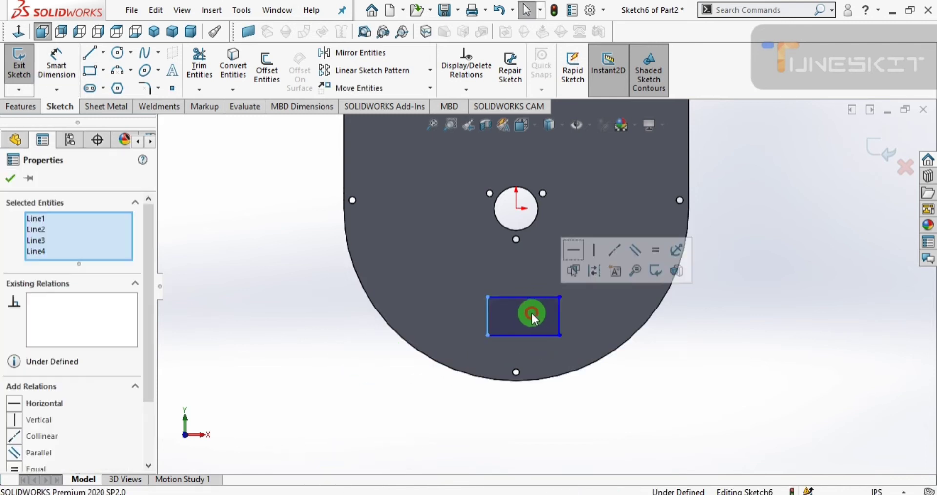
{"action": "key", "text": "Delete"}
{"action": "left_click", "coordinate": [103, 52]}
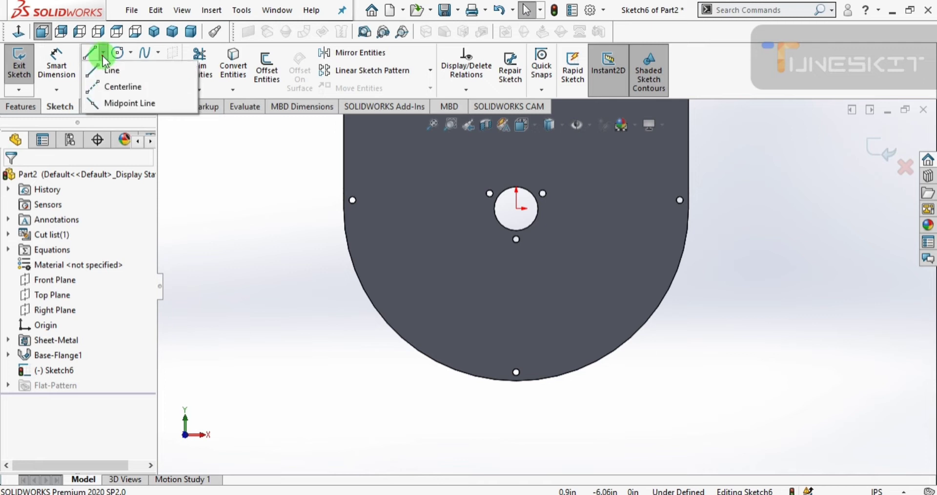
{"action": "left_click", "coordinate": [131, 86]}
{"action": "scroll", "coordinate": [517, 374], "scroll_direction": "down", "scroll_amount": 3}
Step: Draw a vertical centerline from the plate's bottom point past the central hole, with a centre rectangle on it
{"action": "scroll", "coordinate": [517, 374], "scroll_direction": "down", "scroll_amount": 2}
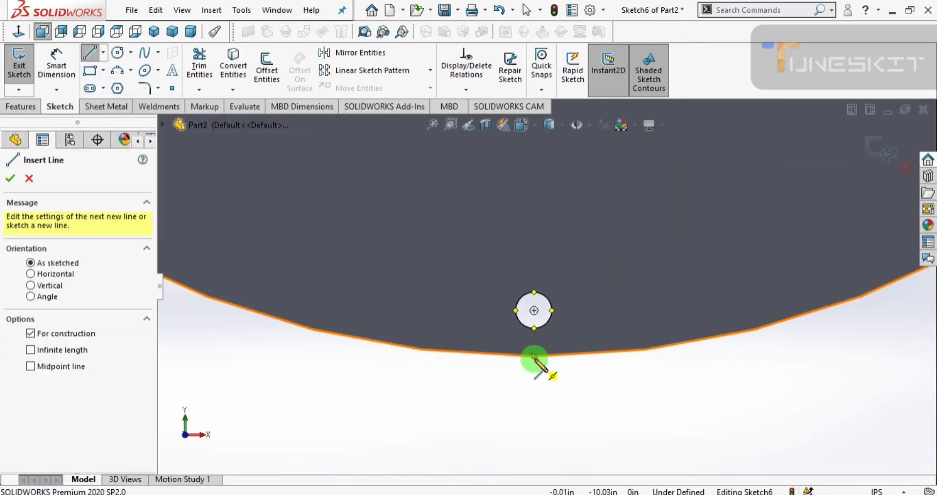
{"action": "left_click", "coordinate": [537, 335]}
{"action": "scroll", "coordinate": [537, 234], "scroll_direction": "up", "scroll_amount": 2}
{"action": "scroll", "coordinate": [544, 221], "scroll_direction": "up", "scroll_amount": 2}
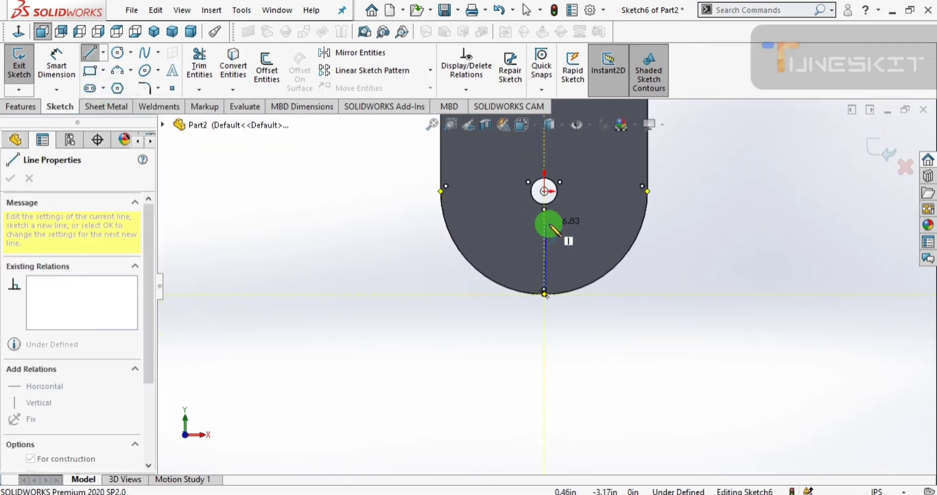
{"action": "left_click", "coordinate": [544, 157]}
{"action": "key", "text": "Escape"}
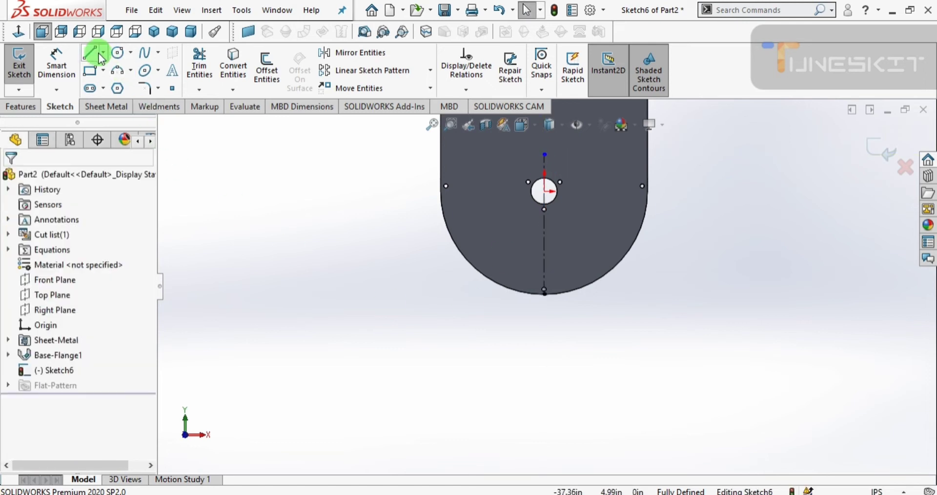
{"action": "left_click", "coordinate": [103, 70]}
{"action": "left_click", "coordinate": [124, 103]}
{"action": "scroll", "coordinate": [532, 253], "scroll_direction": "down", "scroll_amount": 3}
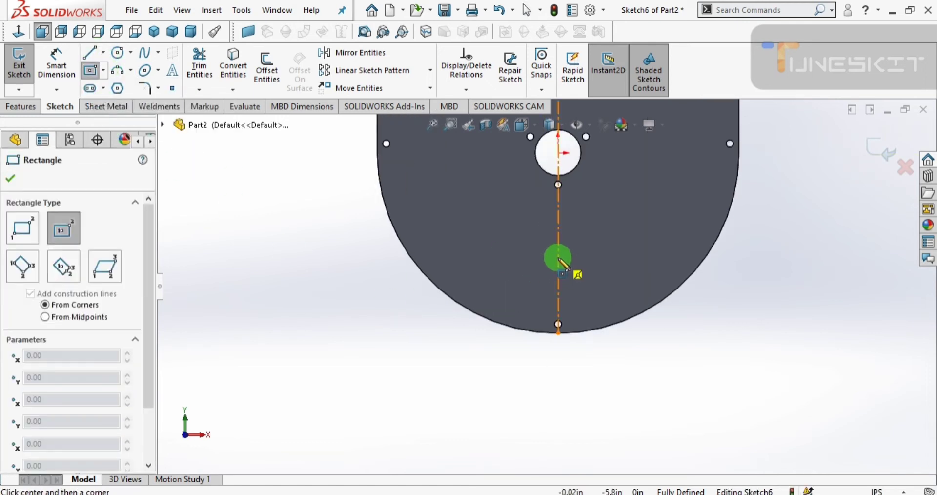
{"action": "left_click", "coordinate": [558, 258]}
{"action": "left_click", "coordinate": [607, 233]}
{"action": "key", "text": "Escape"}
Step: Dimension the rectangle 6.00 wide and 5.00 high
{"action": "key", "text": "d"}
{"action": "left_click", "coordinate": [541, 282]}
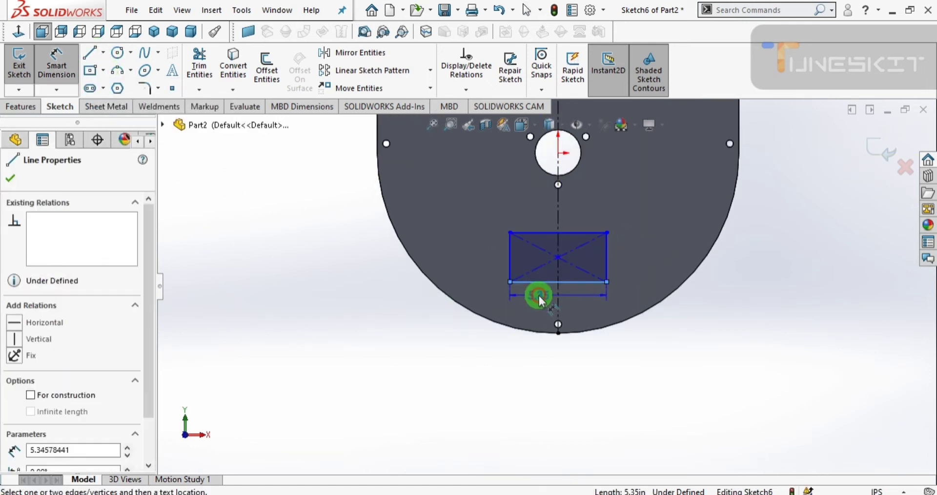
{"action": "left_click", "coordinate": [539, 296]}
{"action": "type", "text": "6"}
{"action": "key", "text": "Return"}
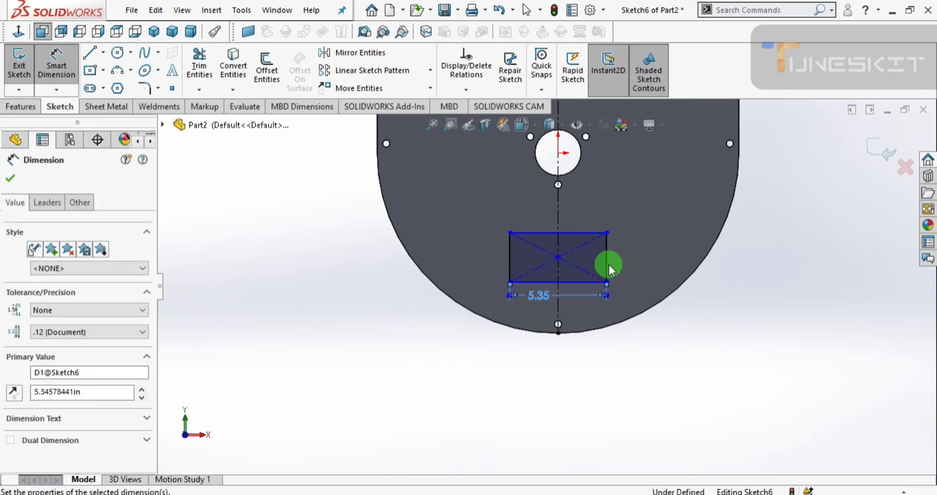
{"action": "left_click", "coordinate": [613, 254]}
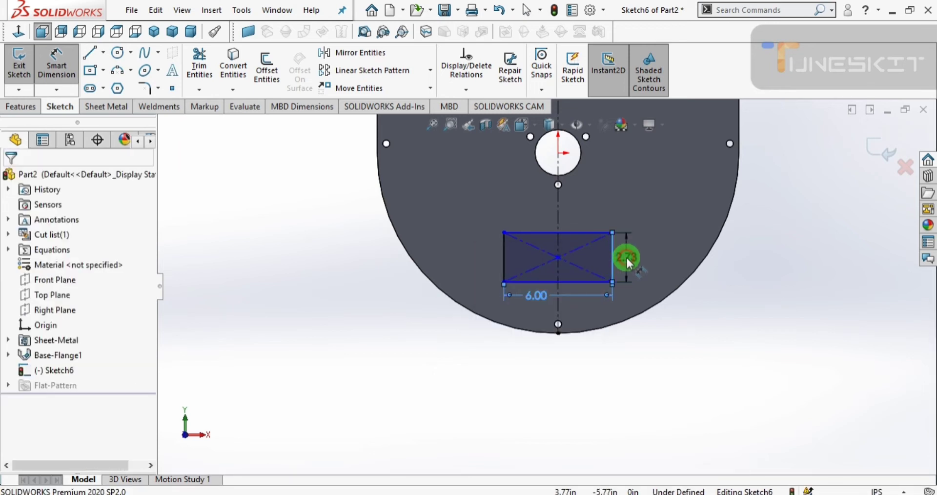
{"action": "left_click", "coordinate": [626, 257]}
{"action": "type", "text": "5.00in"}
{"action": "key", "text": "Return"}
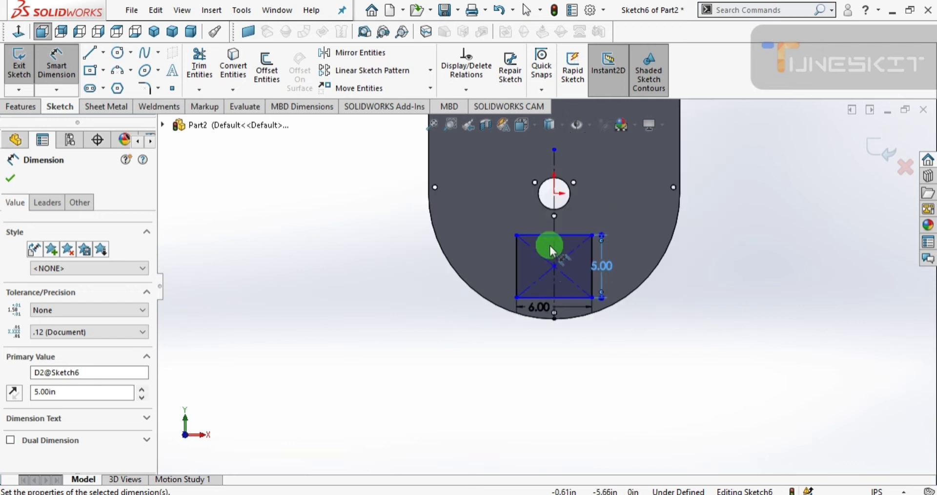
Step: Dimension the rectangle's top edge from the central hole's centre (3.30)
{"action": "left_click", "coordinate": [536, 270]}
{"action": "left_click", "coordinate": [548, 209]}
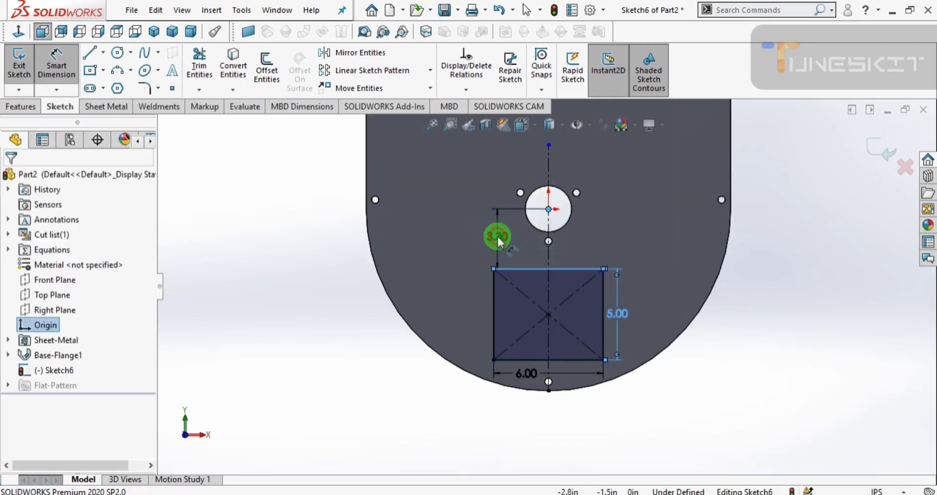
{"action": "left_click", "coordinate": [499, 239]}
{"action": "type", "text": "6"}
{"action": "key", "text": "Return"}
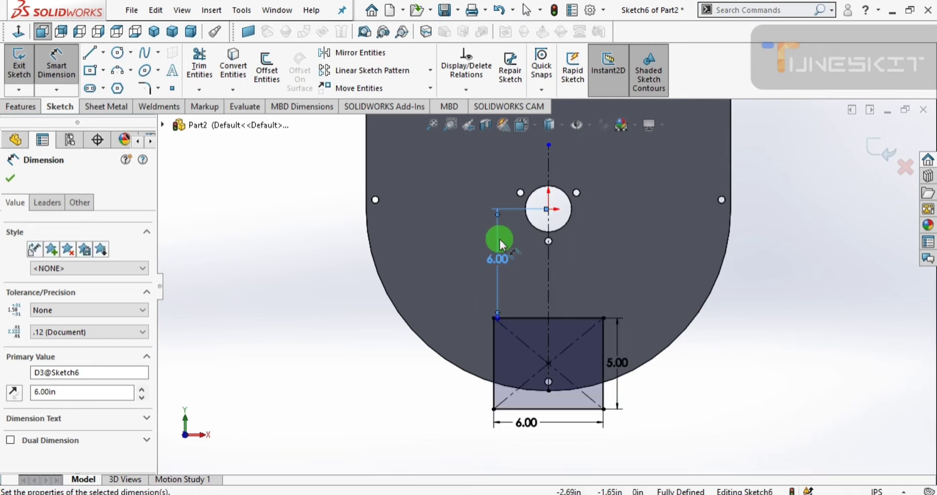
{"action": "scroll", "coordinate": [522, 298], "scroll_direction": "up", "scroll_amount": 2}
{"action": "scroll", "coordinate": [508, 354], "scroll_direction": "down", "scroll_amount": 3}
{"action": "scroll", "coordinate": [506, 340], "scroll_direction": "up", "scroll_amount": 1}
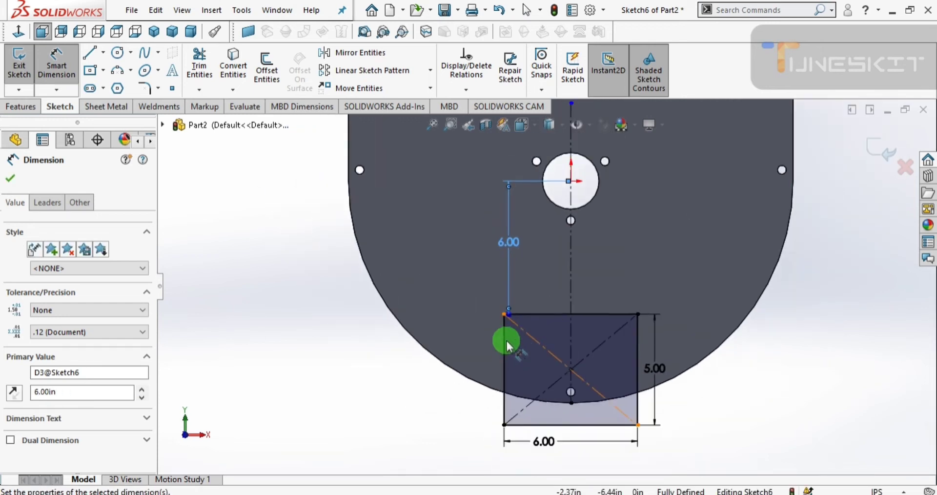
{"action": "scroll", "coordinate": [506, 341], "scroll_direction": "down", "scroll_amount": 1}
{"action": "left_click", "coordinate": [455, 320]}
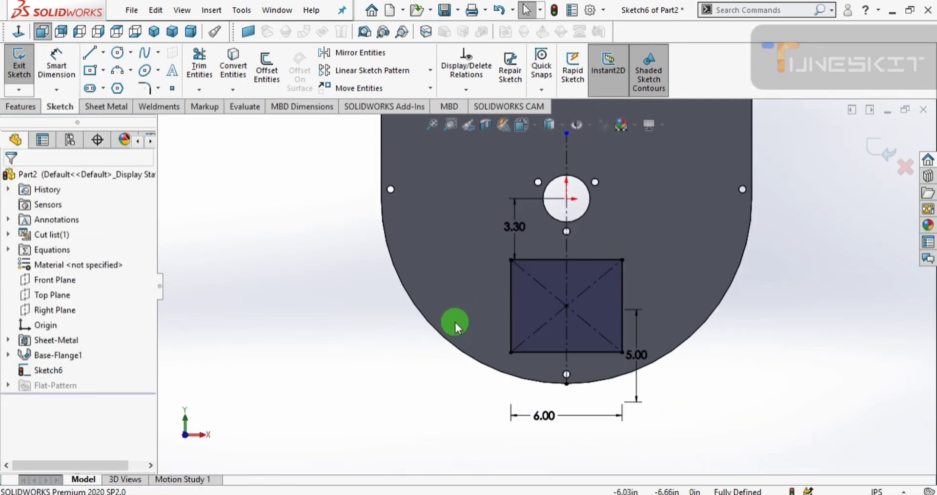
{"action": "left_click", "coordinate": [130, 105]}
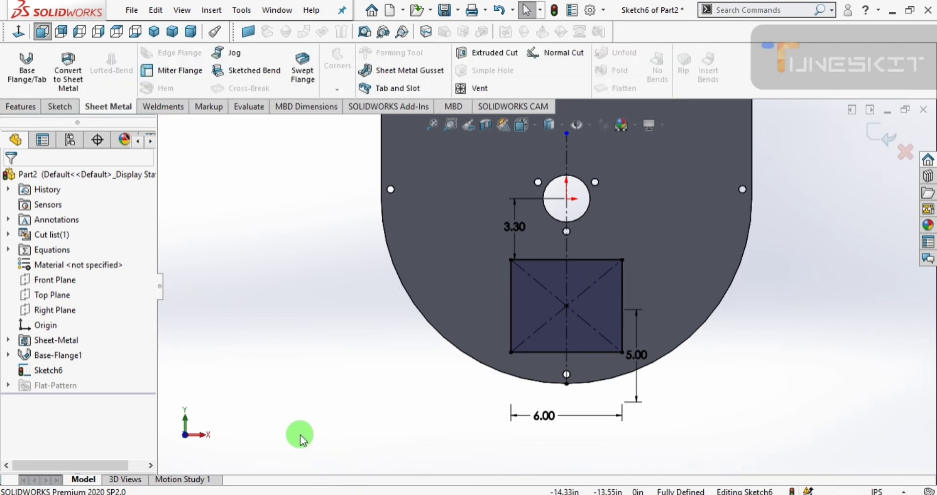
Step: Delete the 3.30 dimension between the rectangle and the central hole
{"action": "key", "text": "d"}
{"action": "left_click", "coordinate": [512, 233]}
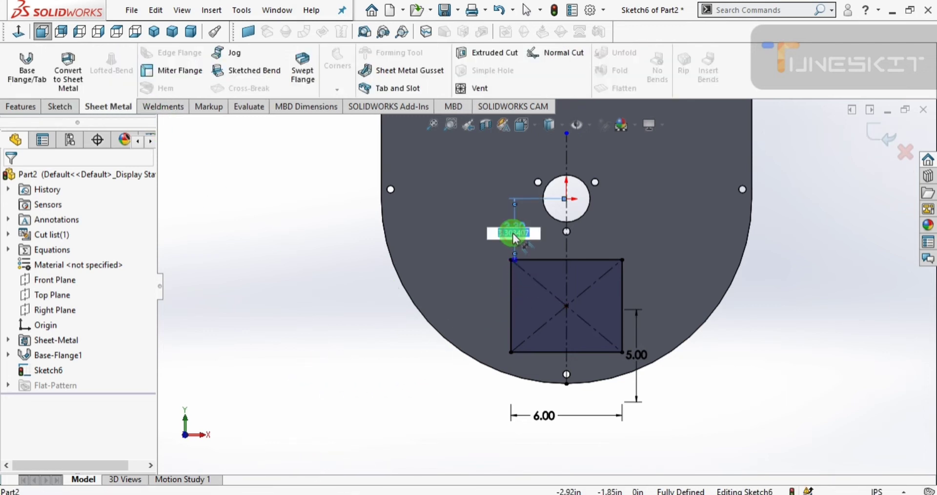
{"action": "left_click", "coordinate": [517, 199]}
{"action": "key", "text": "Delete"}
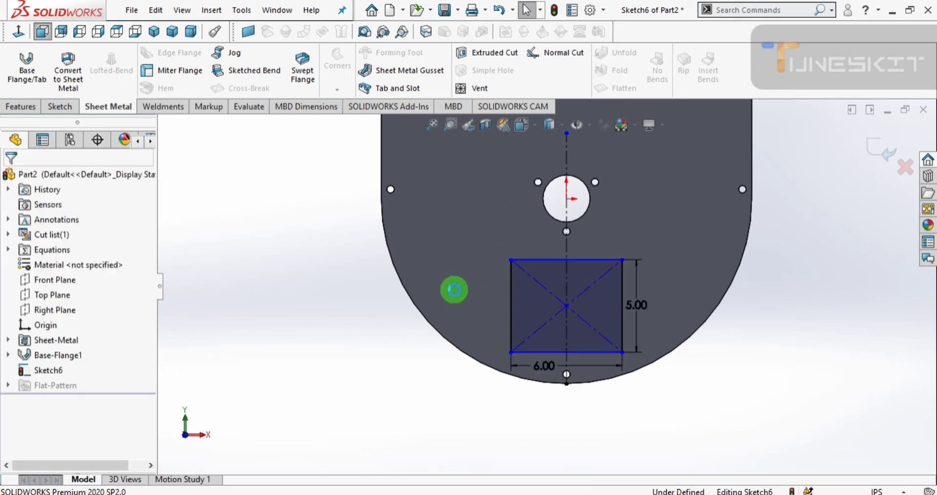
Step: Dimension the rectangle centre 6.00 from the central hole's centre, fully defining Sketch6
{"action": "key", "text": "d"}
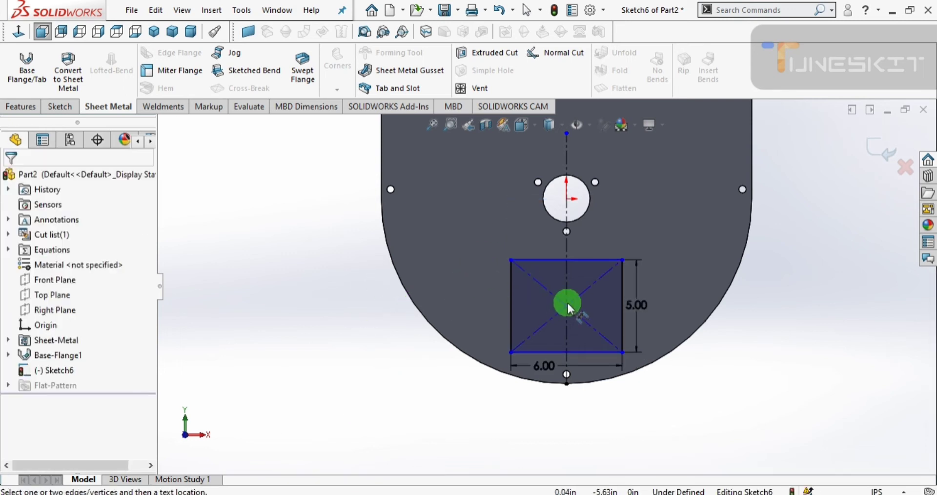
{"action": "left_click", "coordinate": [568, 304]}
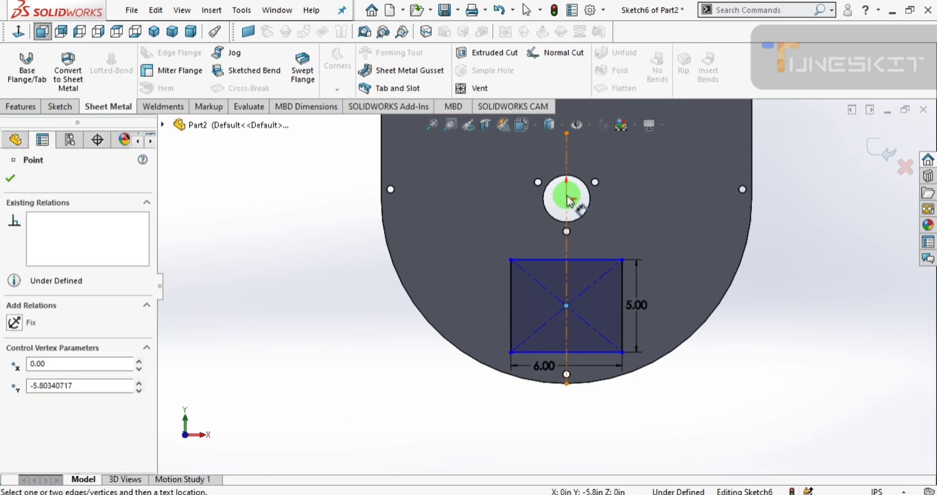
{"action": "left_click", "coordinate": [452, 240]}
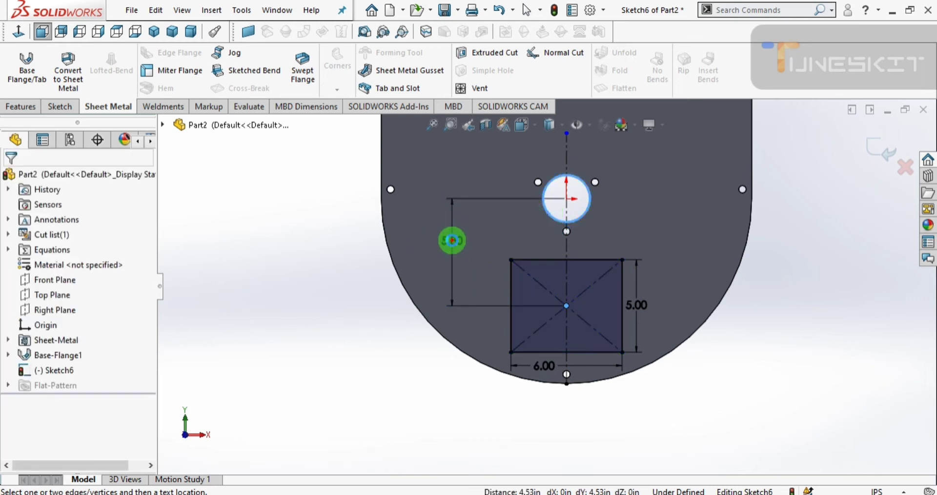
{"action": "type", "text": "6"}
{"action": "key", "text": "Return"}
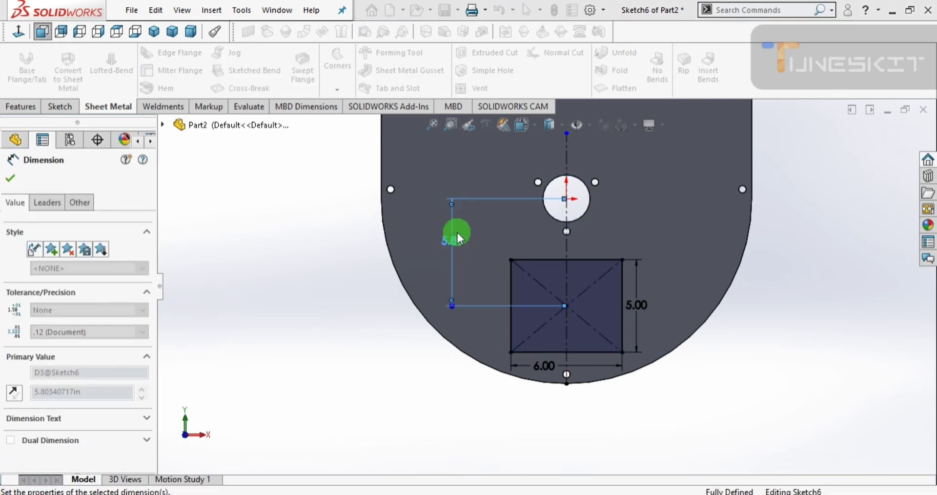
{"action": "key", "text": "Escape"}
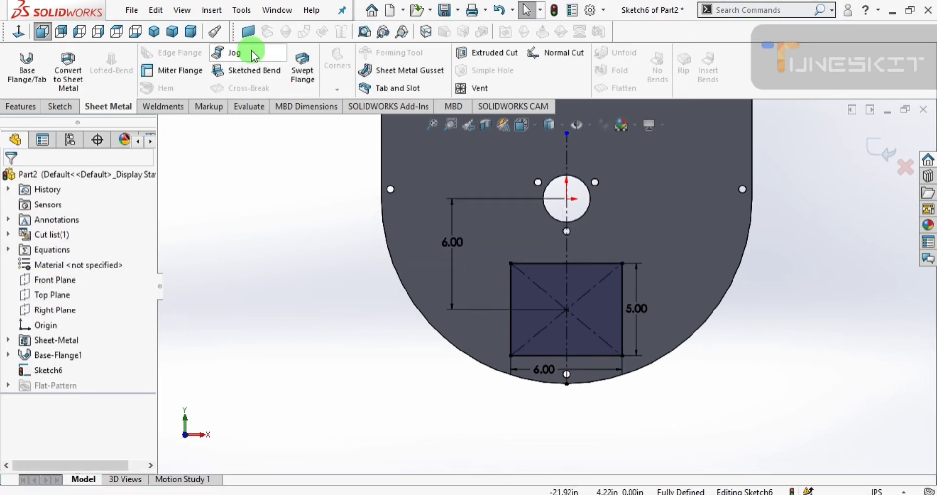
{"action": "left_click", "coordinate": [20, 106]}
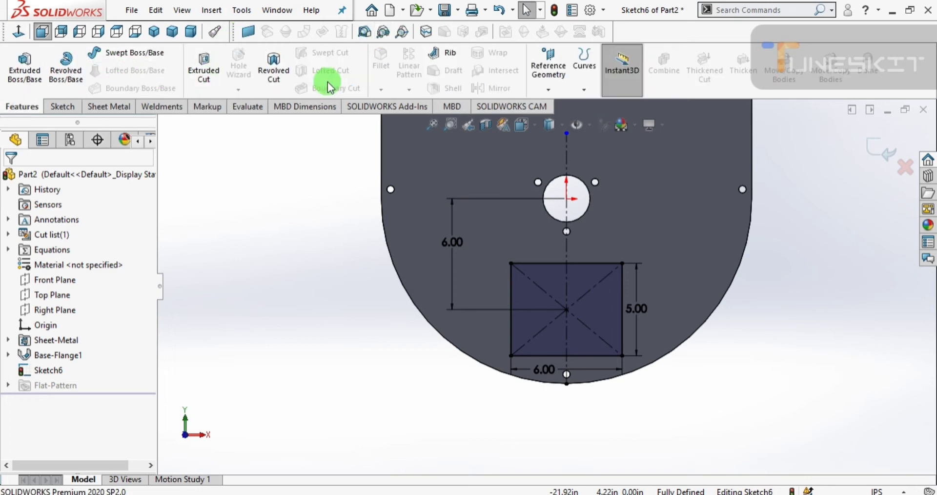
Step: Offset the rectangle 0.25 outward
{"action": "left_click", "coordinate": [68, 112]}
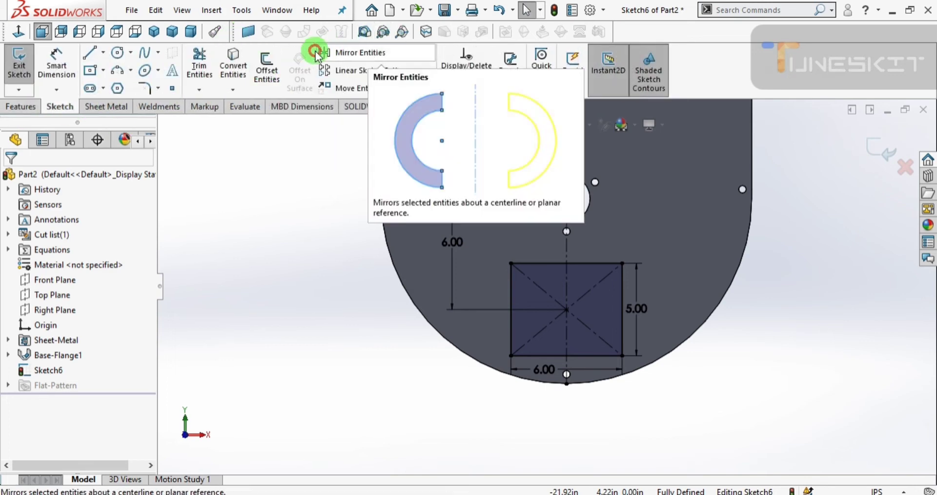
{"action": "left_click", "coordinate": [267, 68]}
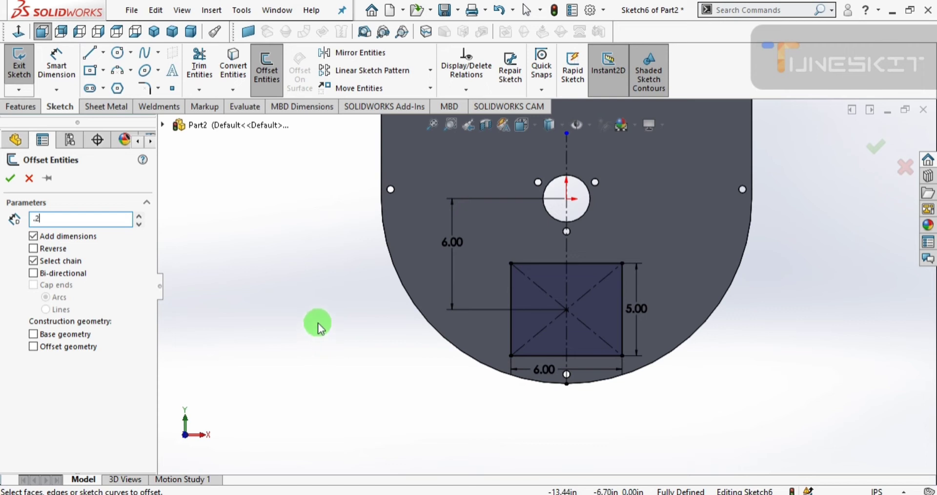
{"action": "left_click", "coordinate": [546, 264]}
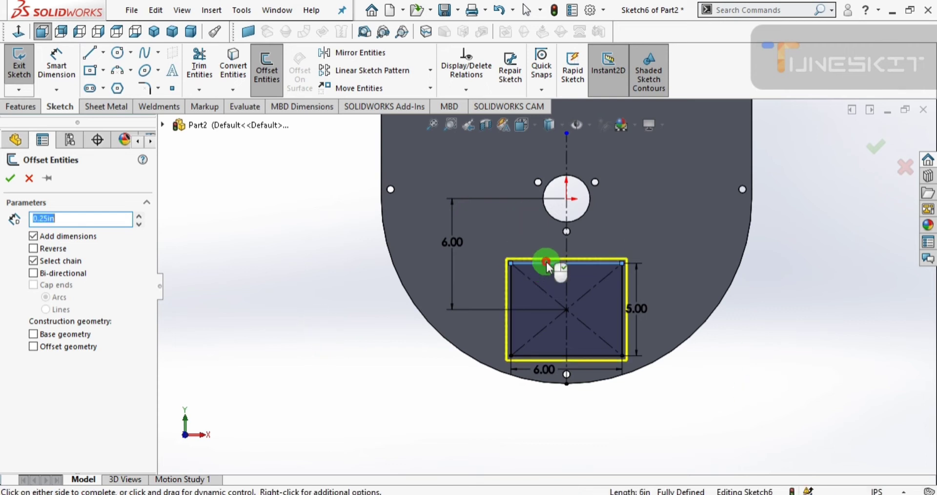
{"action": "left_click", "coordinate": [389, 355]}
{"action": "scroll", "coordinate": [552, 301], "scroll_direction": "down", "scroll_amount": 4}
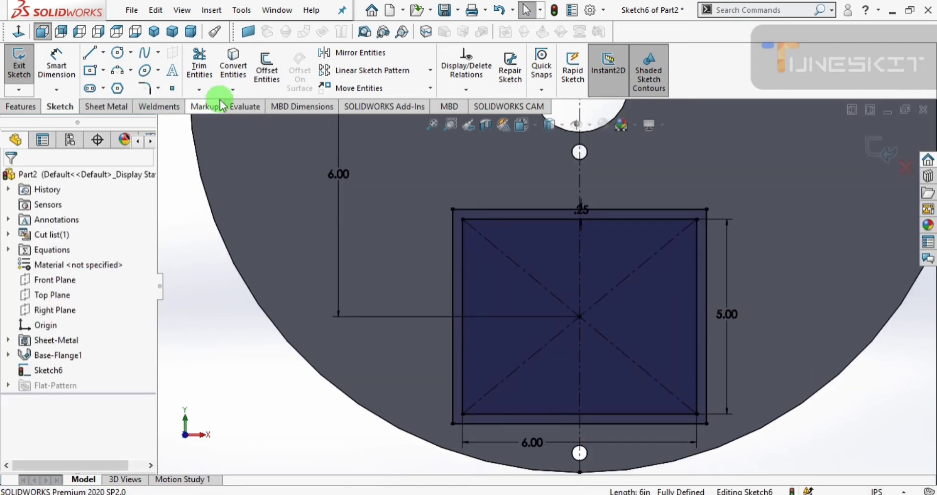
Step: Draw a 10 mm circle on the offset outline's top-left corner
{"action": "left_click", "coordinate": [117, 53]}
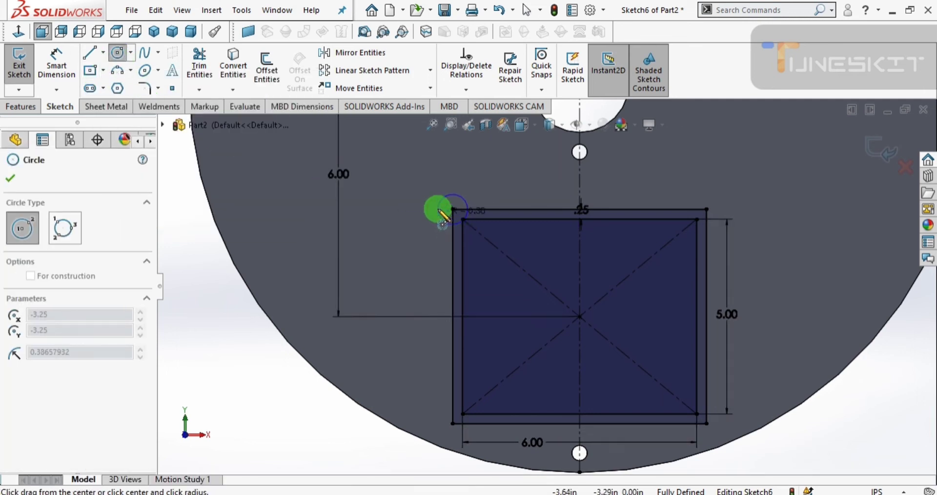
{"action": "left_click_drag", "start_coordinate": [439, 218], "coordinate": [435, 209]}
{"action": "key", "text": "d"}
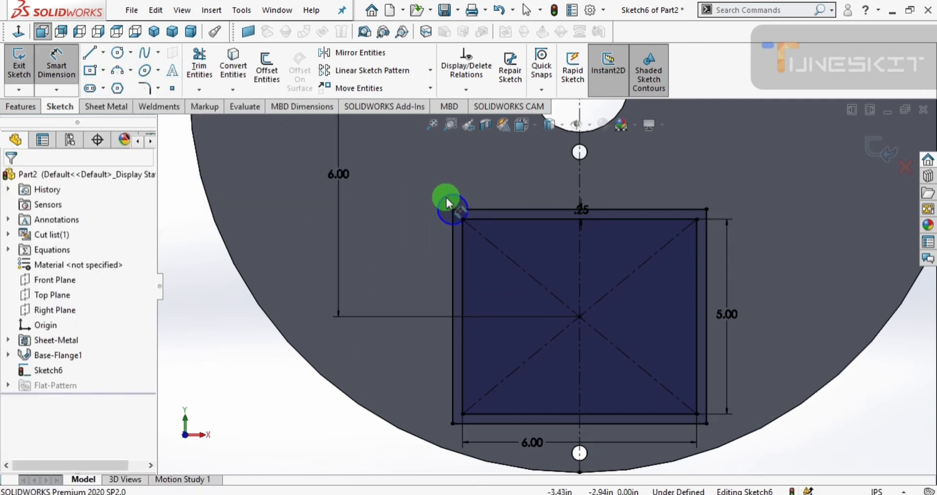
{"action": "left_click", "coordinate": [406, 176]}
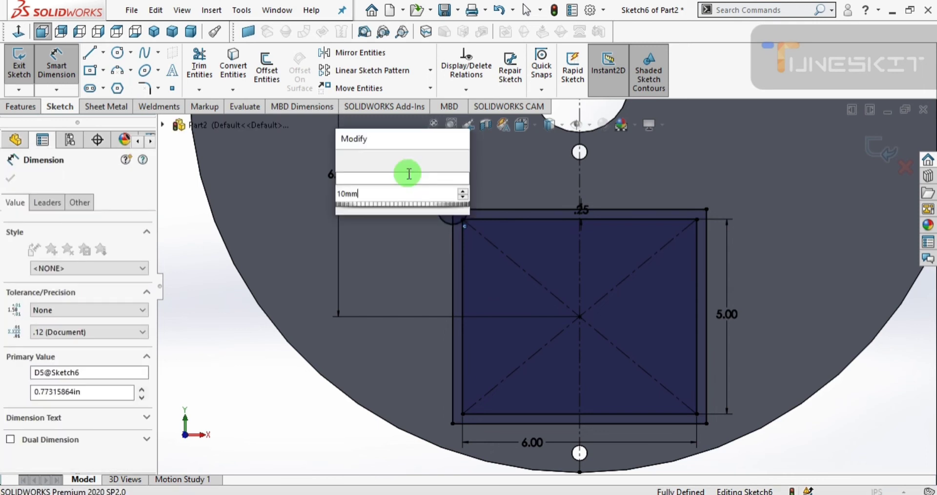
{"action": "type", "text": "10mm"}
{"action": "key", "text": "Return"}
{"action": "left_click", "coordinate": [463, 300]}
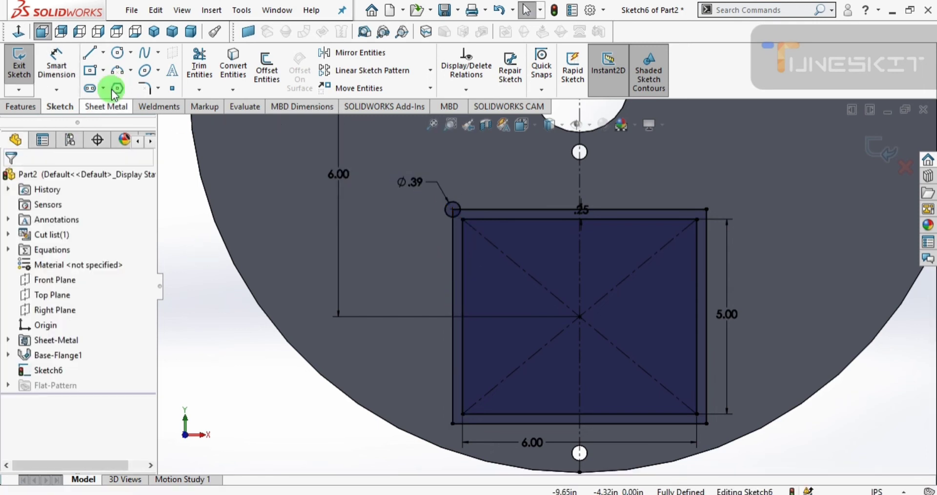
{"action": "left_click", "coordinate": [103, 52]}
{"action": "left_click", "coordinate": [129, 83]}
Step: Add a horizontal centerline and mirror the corner circle to the top-right about the vertical centerline
{"action": "left_click", "coordinate": [579, 316]}
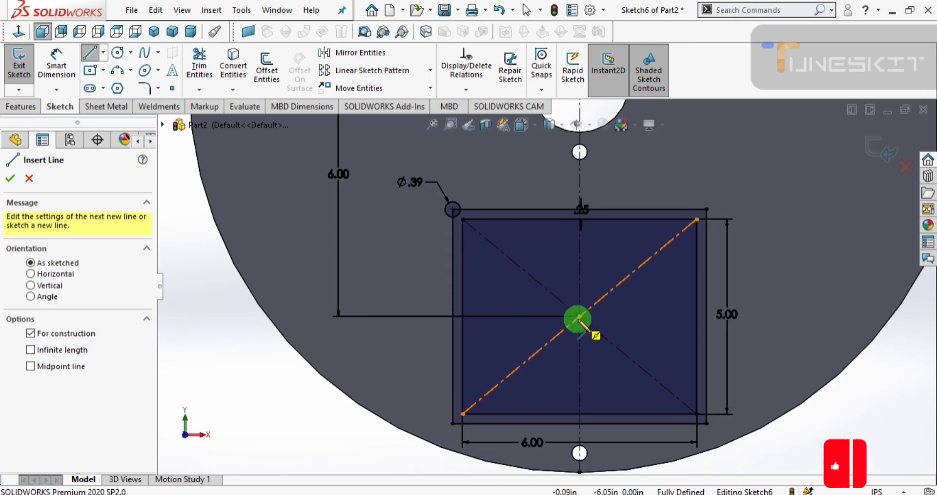
{"action": "left_click", "coordinate": [624, 316]}
{"action": "left_click", "coordinate": [349, 71]}
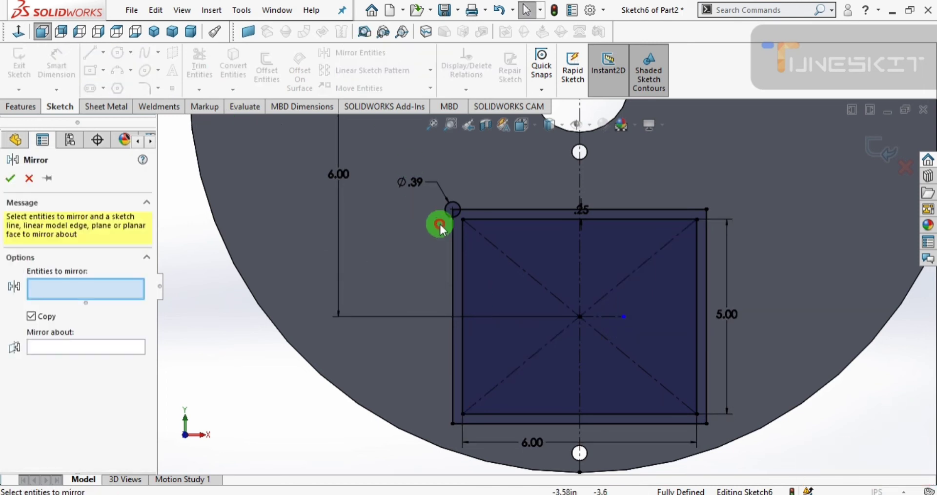
{"action": "left_click", "coordinate": [448, 211]}
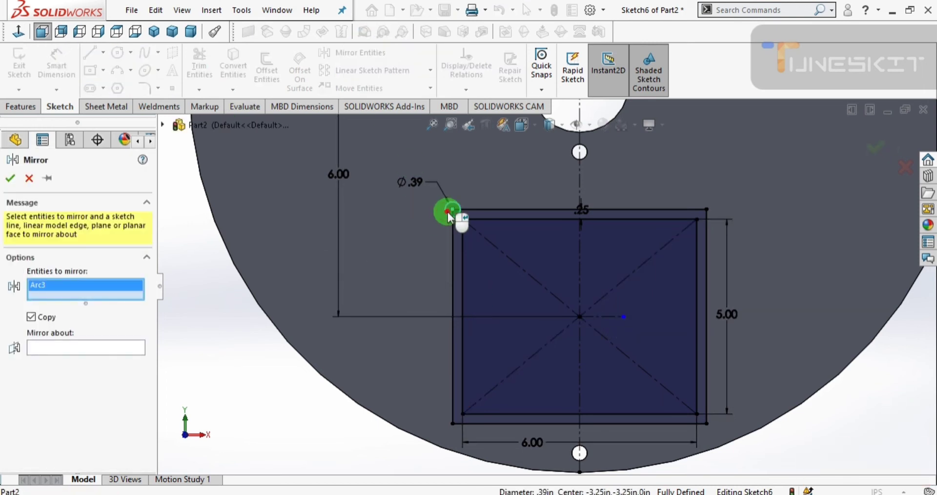
{"action": "left_click", "coordinate": [54, 347]}
{"action": "left_click", "coordinate": [579, 251]}
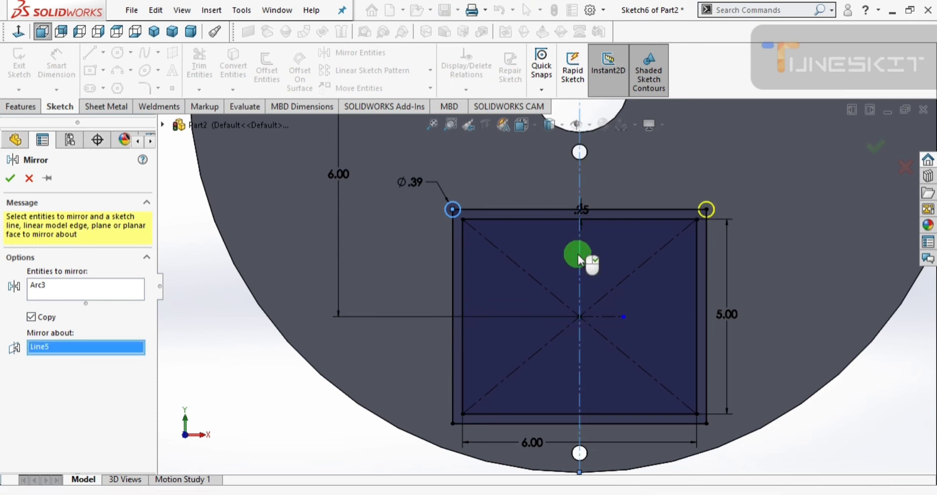
{"action": "key", "text": "Return"}
Step: Mirror both top circles about the horizontal centerline and delete the offset outline
{"action": "left_click", "coordinate": [361, 52]}
{"action": "left_click", "coordinate": [452, 209]}
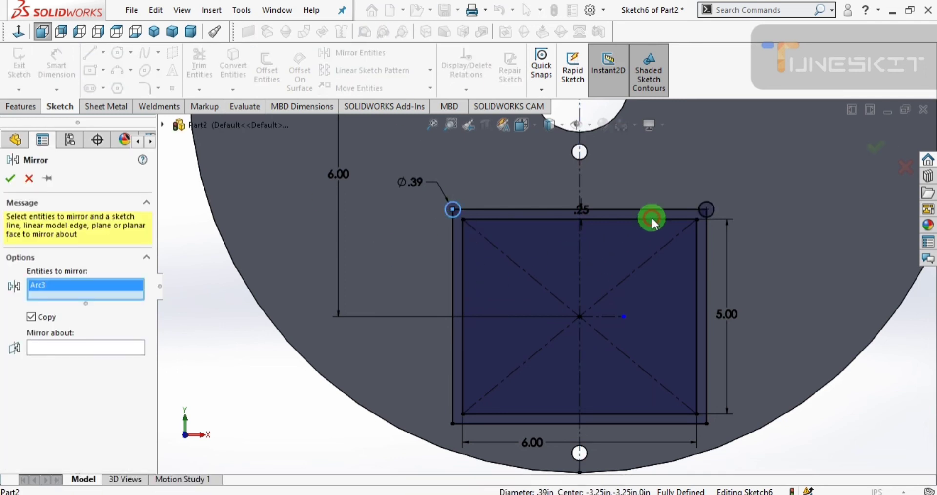
{"action": "left_click", "coordinate": [706, 209]}
{"action": "left_click", "coordinate": [78, 359]}
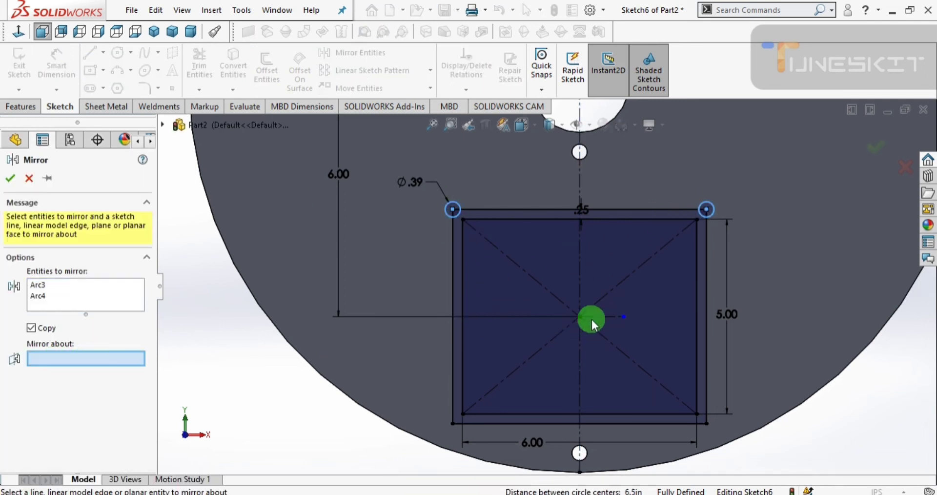
{"action": "left_click", "coordinate": [605, 316]}
{"action": "key", "text": "Return"}
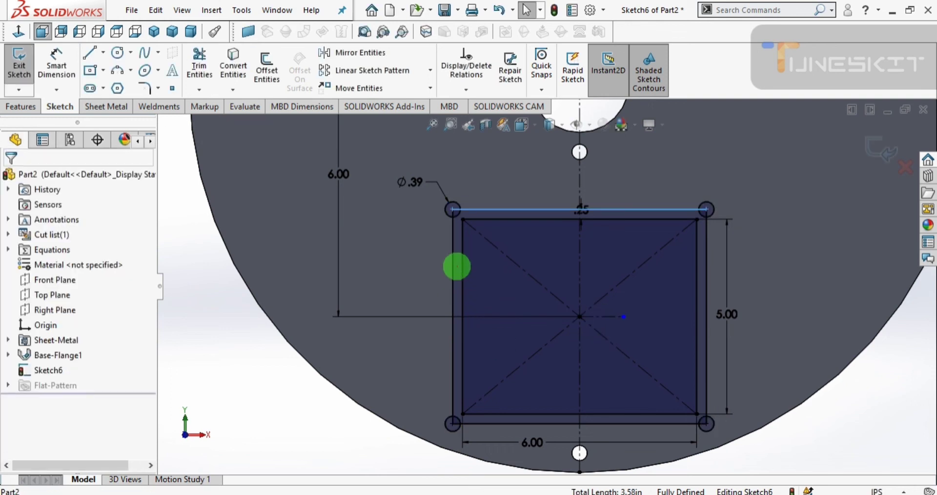
{"action": "double_click", "coordinate": [454, 266]}
{"action": "key", "text": "Delete"}
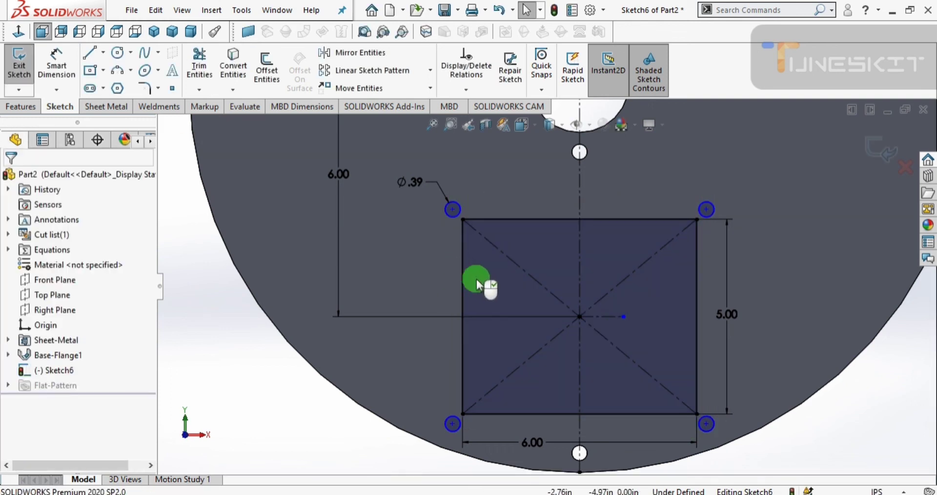
{"action": "left_click", "coordinate": [145, 88]}
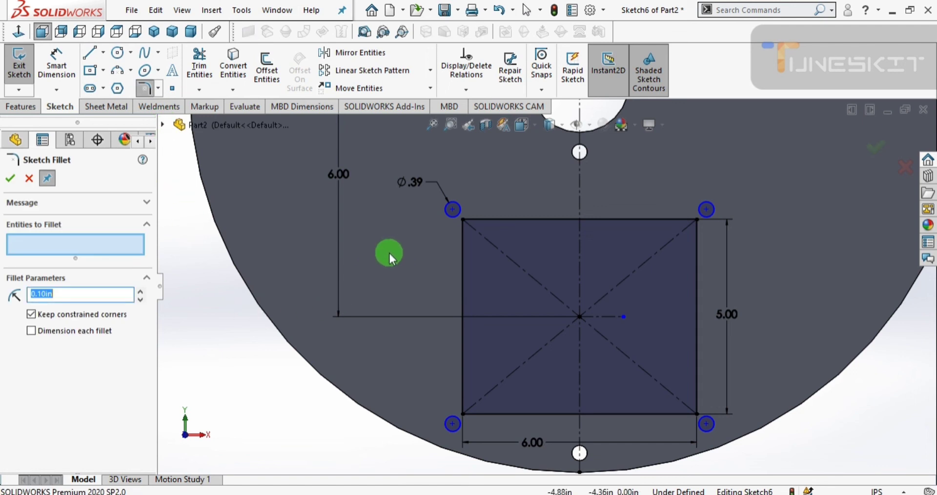
Step: Apply 0.50 in sketch fillets to all four corners of the 6.00 × 5.00 rectangle
{"action": "type", "text": ".5"}
{"action": "left_click", "coordinate": [462, 219]}
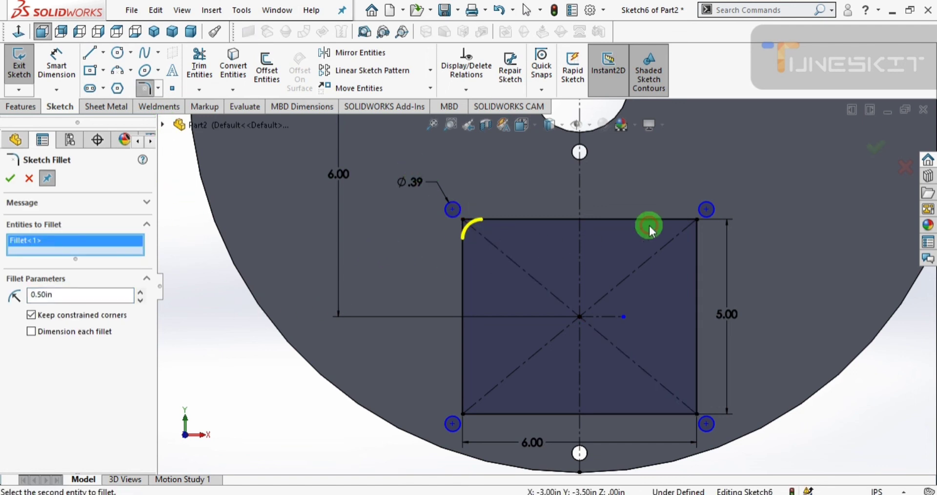
{"action": "left_click", "coordinate": [699, 226]}
{"action": "left_click", "coordinate": [697, 415]}
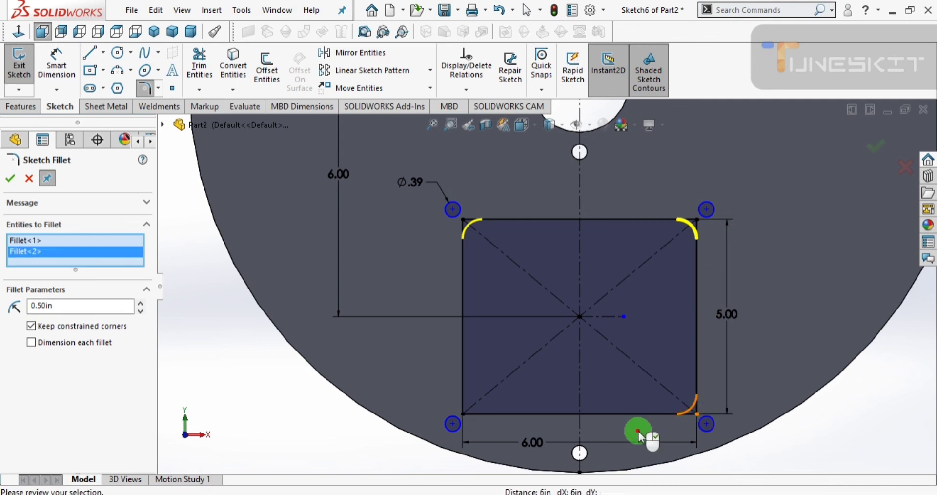
{"action": "left_click", "coordinate": [460, 414]}
{"action": "scroll", "coordinate": [522, 357], "scroll_direction": "up", "scroll_amount": 3}
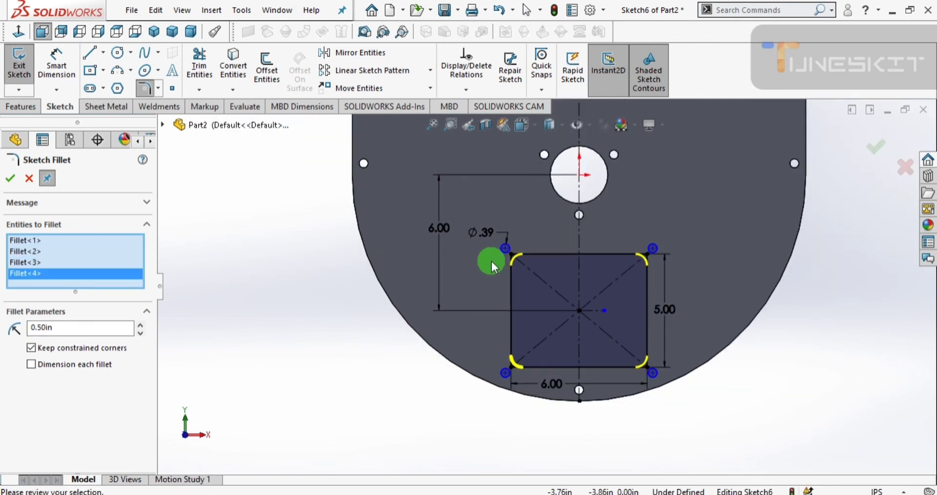
{"action": "key", "text": "Return"}
{"action": "left_click", "coordinate": [21, 109]}
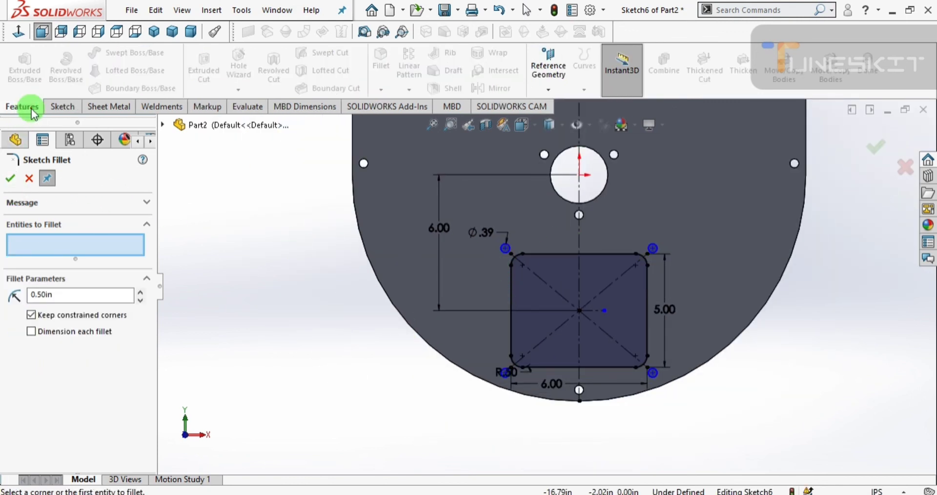
{"action": "left_click", "coordinate": [58, 108]}
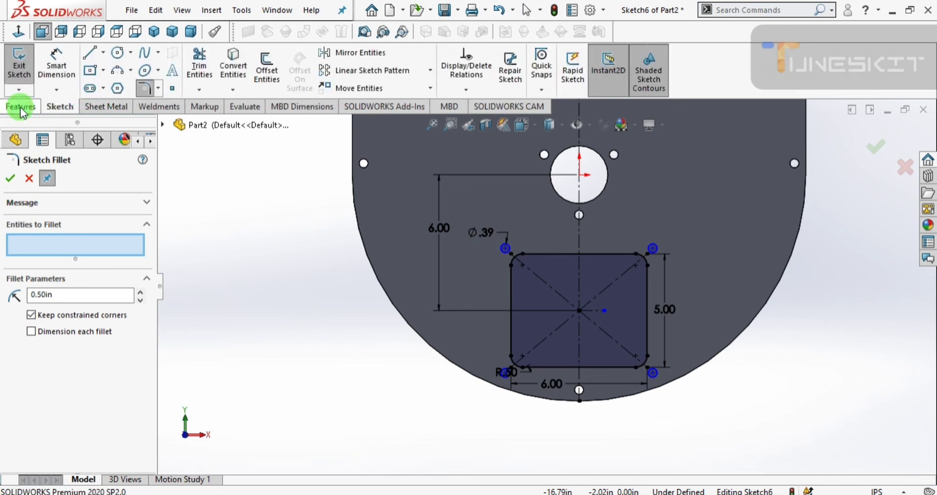
Step: Extrude-cut the rounded opening and four corner holes through the plate, then view it isometrically
{"action": "left_click", "coordinate": [10, 178]}
{"action": "left_click", "coordinate": [21, 106]}
{"action": "left_click", "coordinate": [213, 65]}
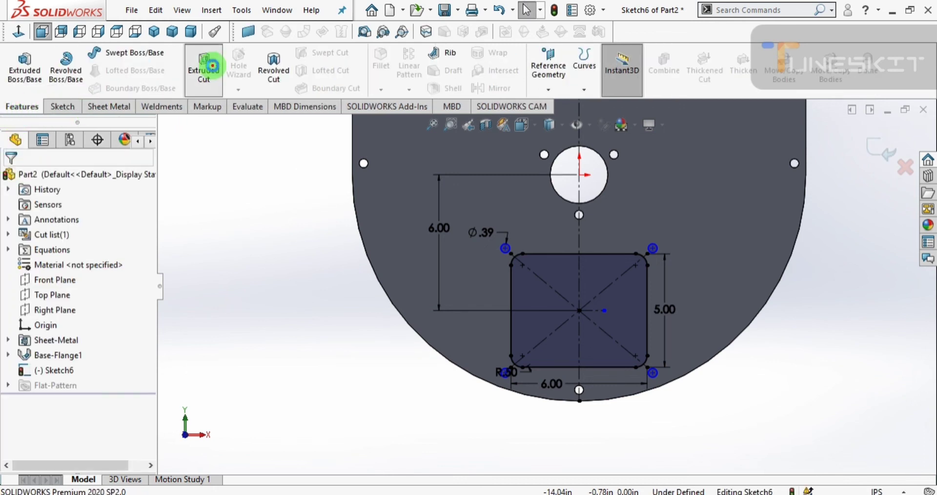
{"action": "right_click", "coordinate": [360, 337]}
{"action": "scroll", "coordinate": [516, 359], "scroll_direction": "up", "scroll_amount": 3}
{"action": "scroll", "coordinate": [558, 318], "scroll_direction": "down", "scroll_amount": 2}
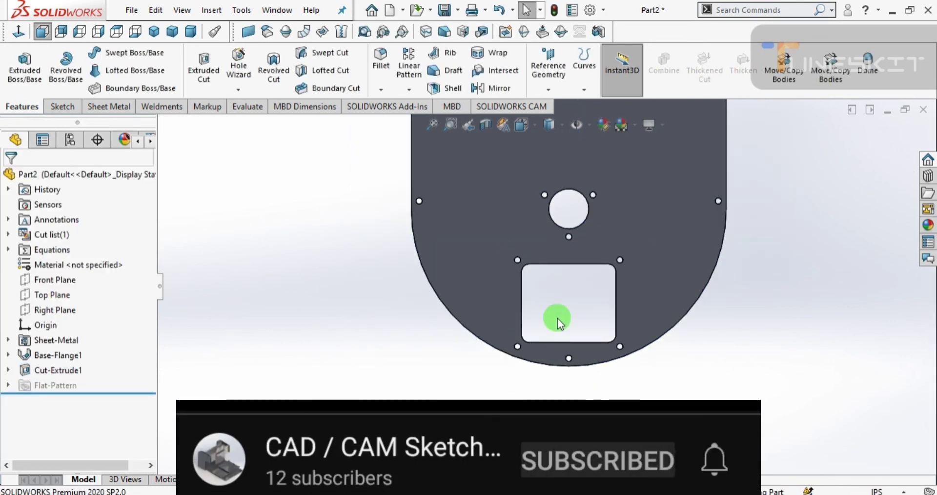
{"action": "left_click", "coordinate": [153, 32]}
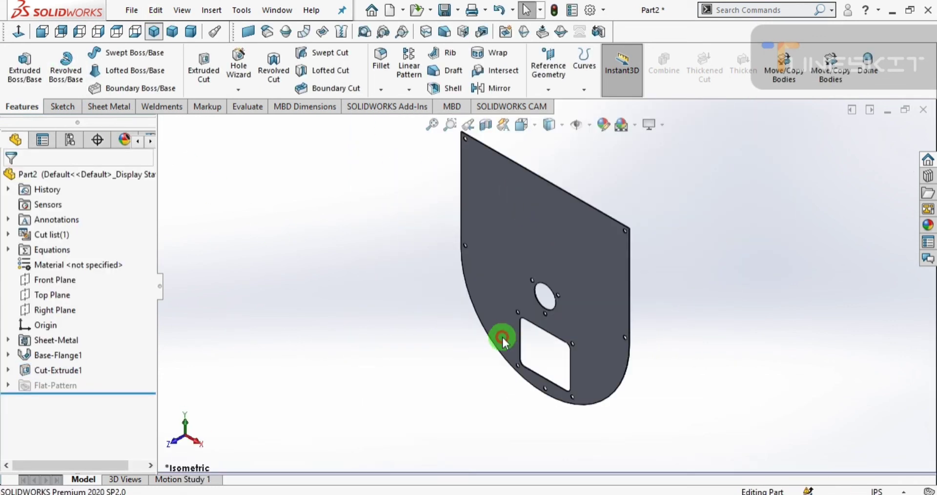